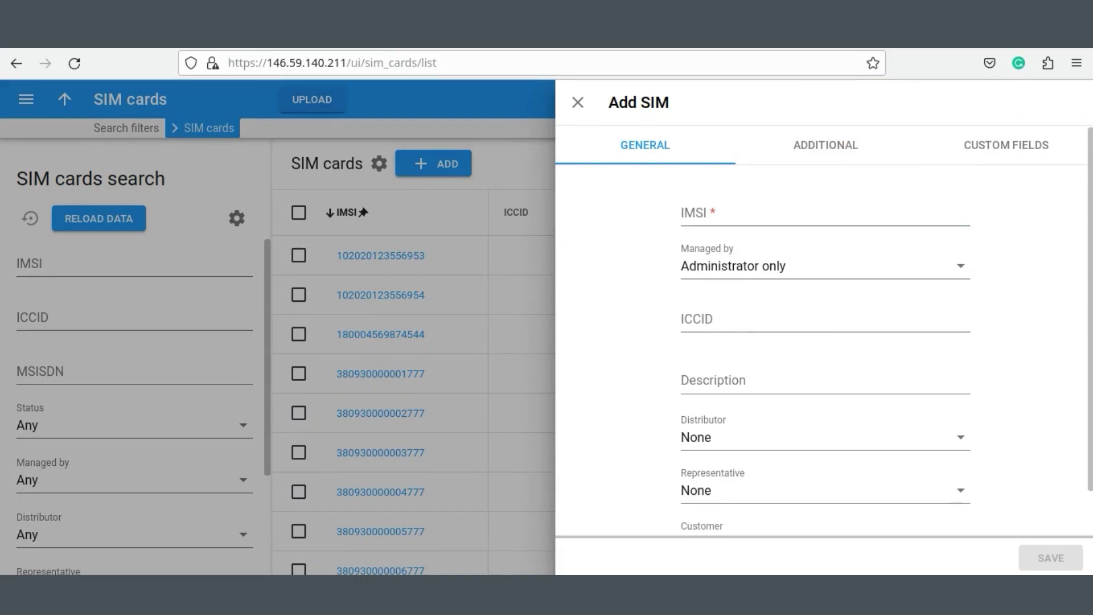
# Paste the new SIM card's IMSI and ICCID on the GENERAL section.
pyautogui.click(701, 213)
pyautogui.hotkey('ctrl', 'v')
pyautogui.click(703, 312)
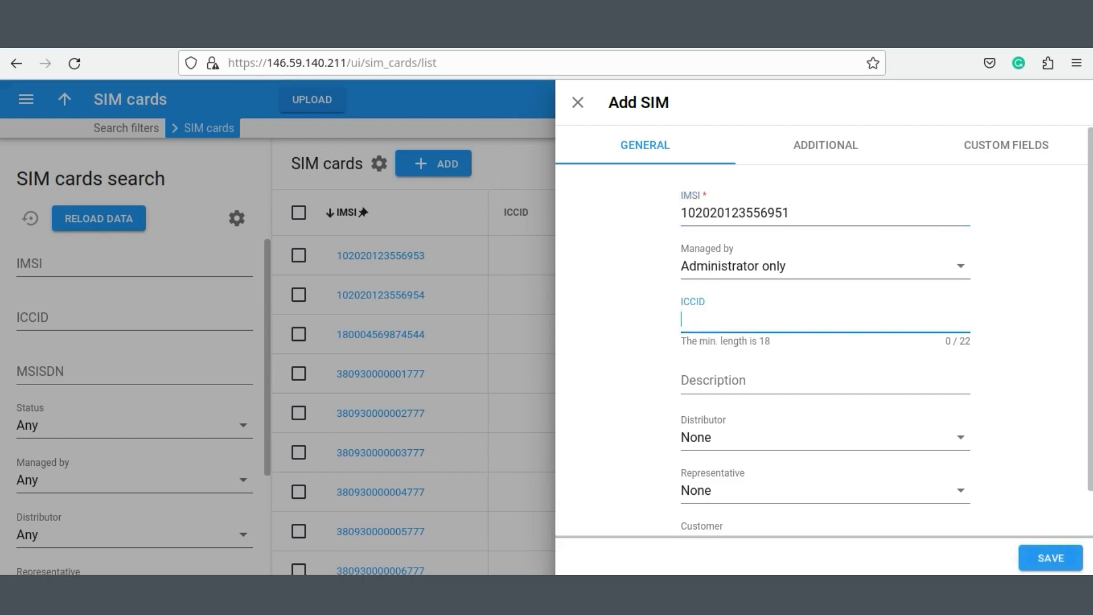
pyautogui.click(702, 312)
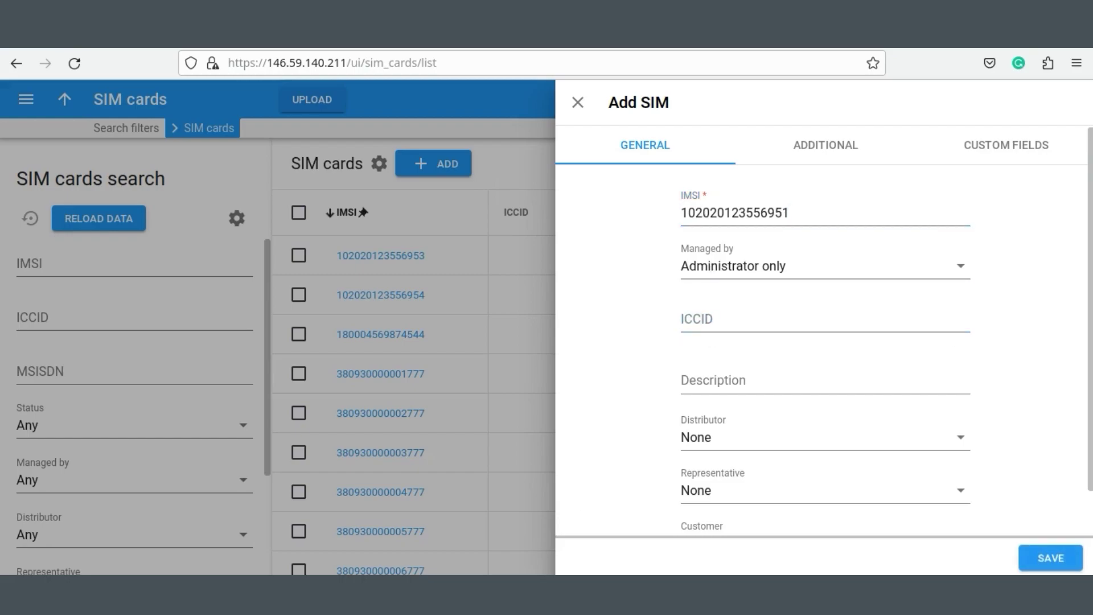
pyautogui.click(706, 319)
pyautogui.hotkey('ctrl', 'v')
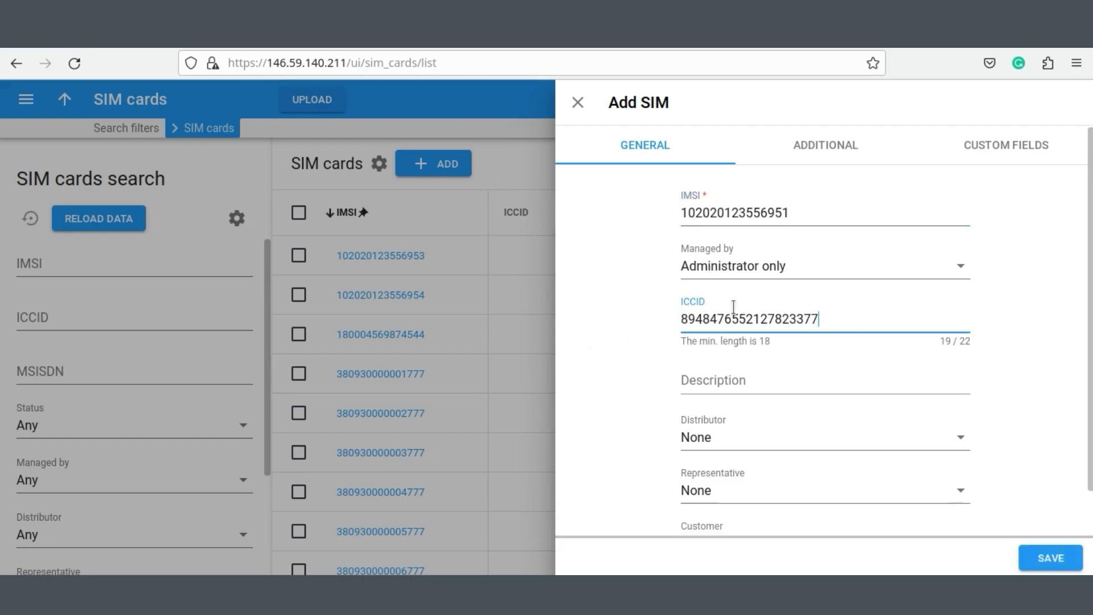
pyautogui.scroll(-1, 728, 405)
pyautogui.scroll(1, 735, 319)
pyautogui.click(826, 147)
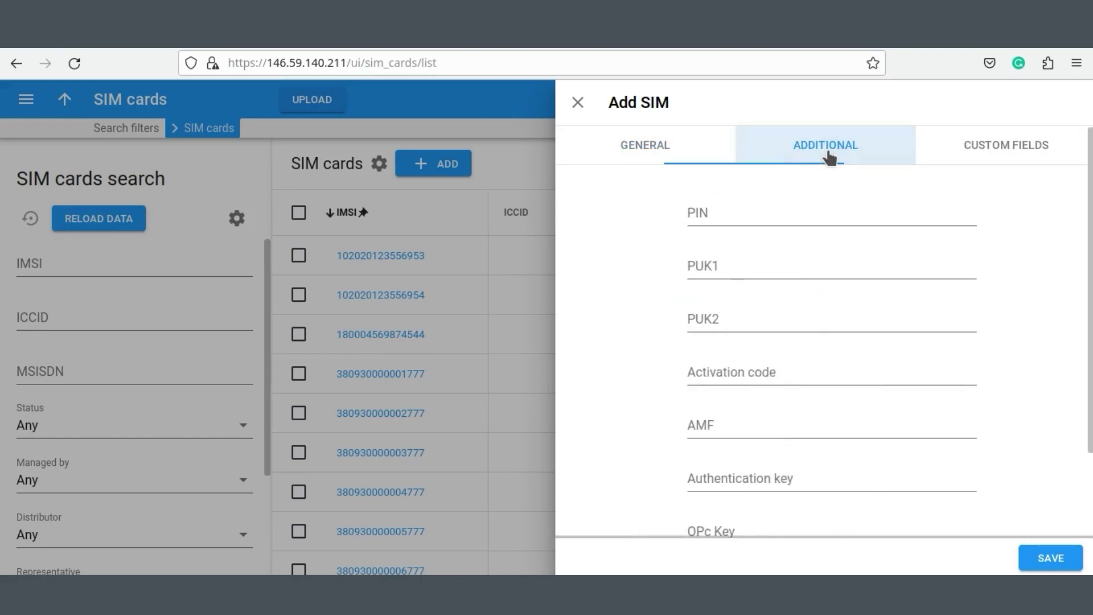
pyautogui.click(724, 214)
pyautogui.write('1111')
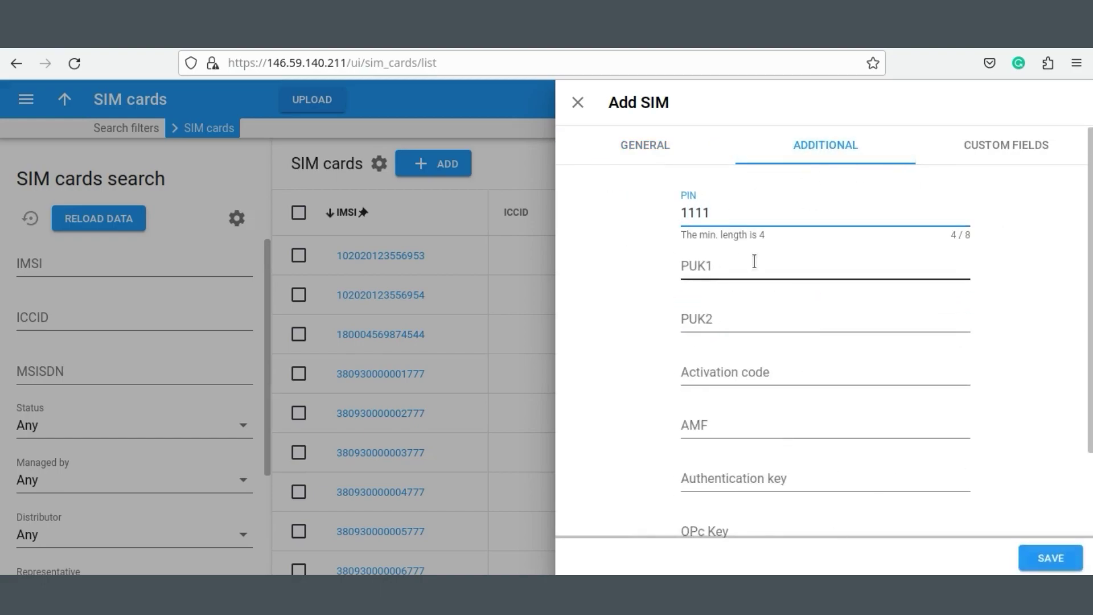
pyautogui.click(754, 263)
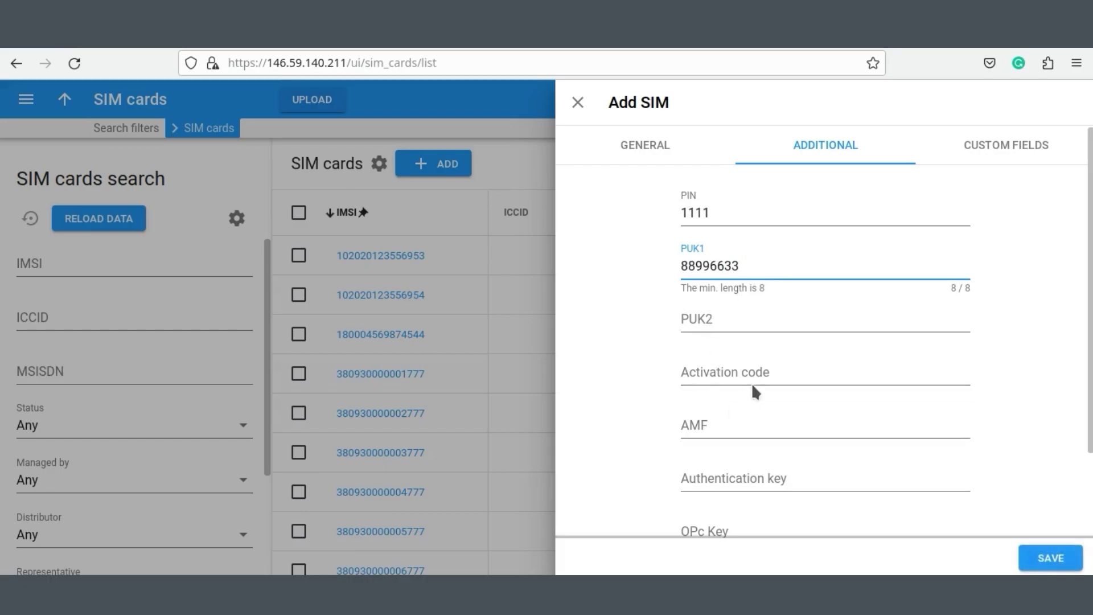
pyautogui.click(753, 382)
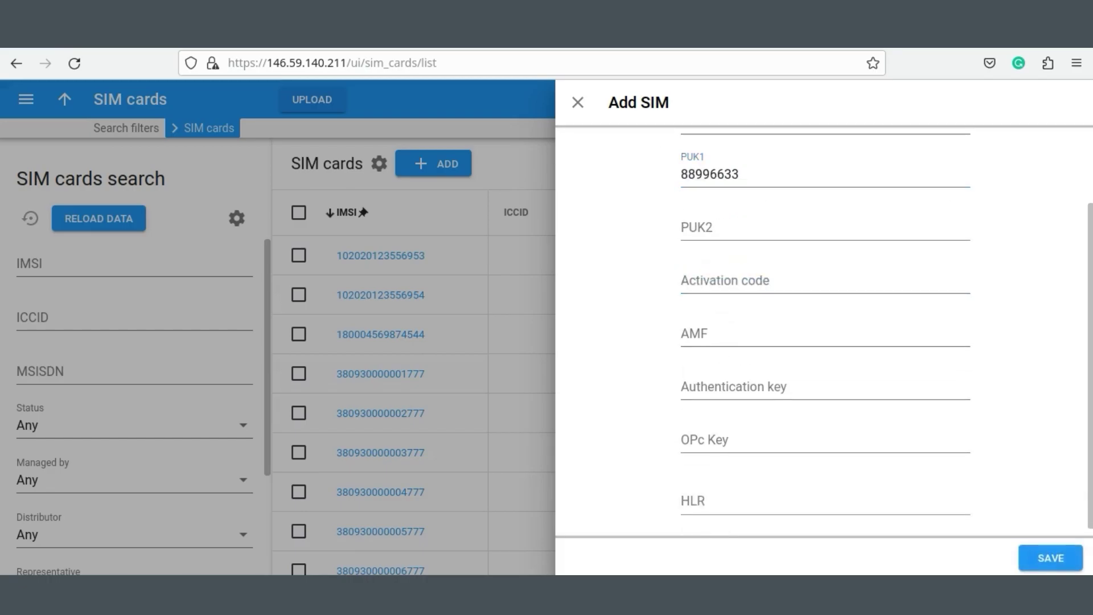
pyautogui.hotkey('ctrl', 'v')
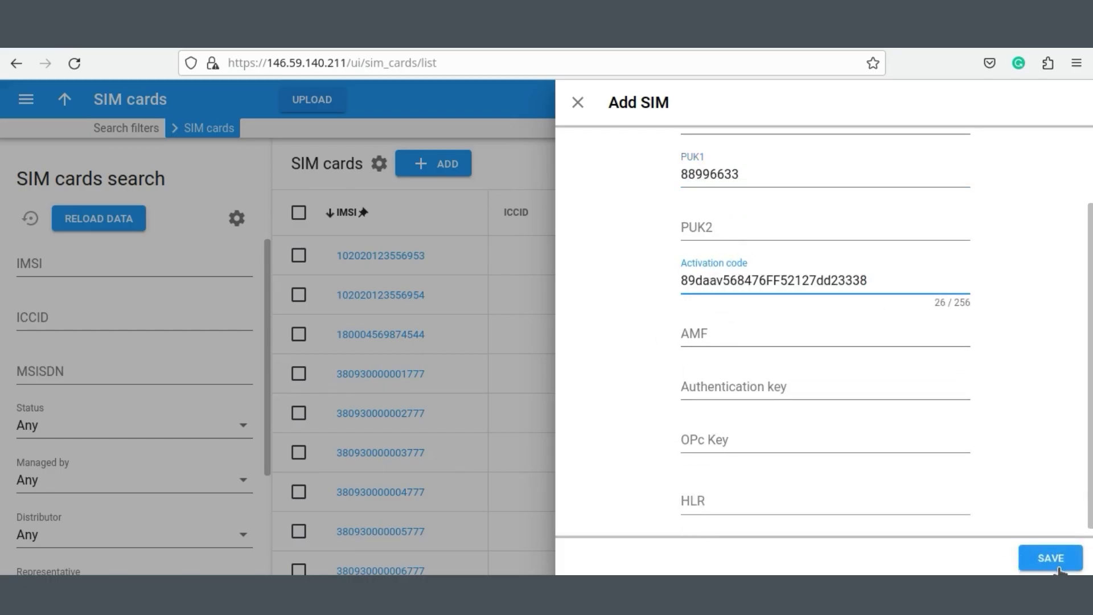
pyautogui.click(1056, 565)
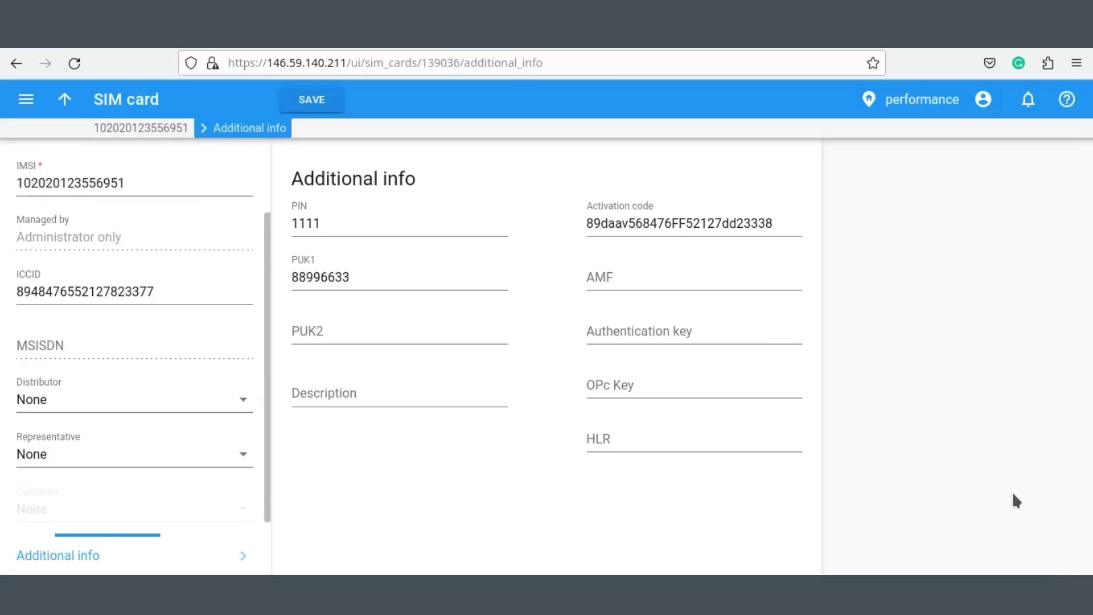
# Go back from the new SIM card's record to the SIM cards list.
pyautogui.click(64, 100)
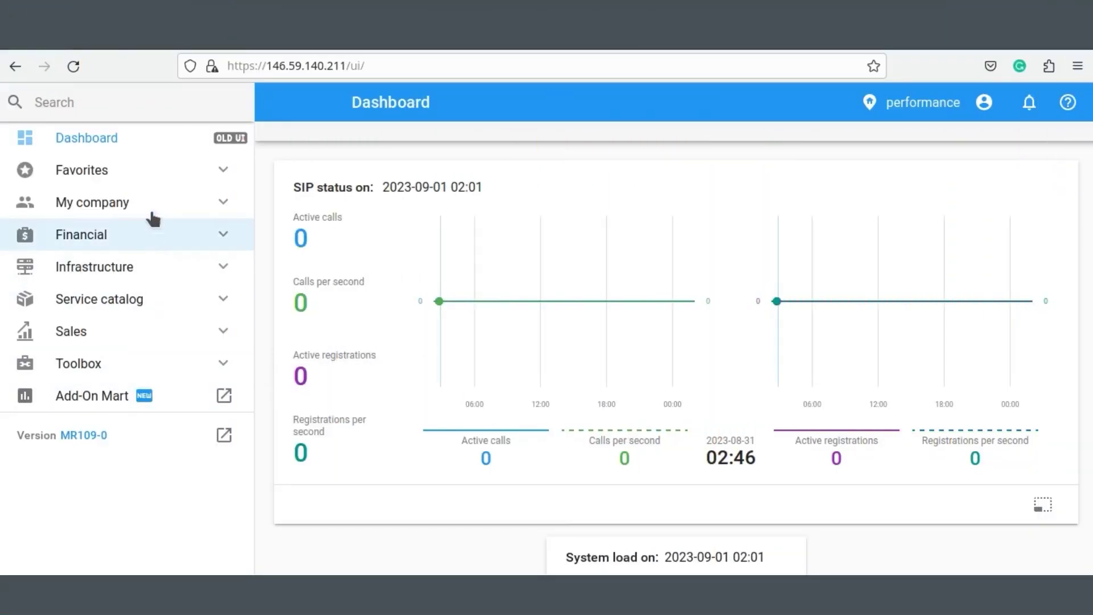
# Under My company > Custom data, create and save field 'Marketplace' for SIM card, type Text.
pyautogui.click(151, 205)
pyautogui.click(117, 301)
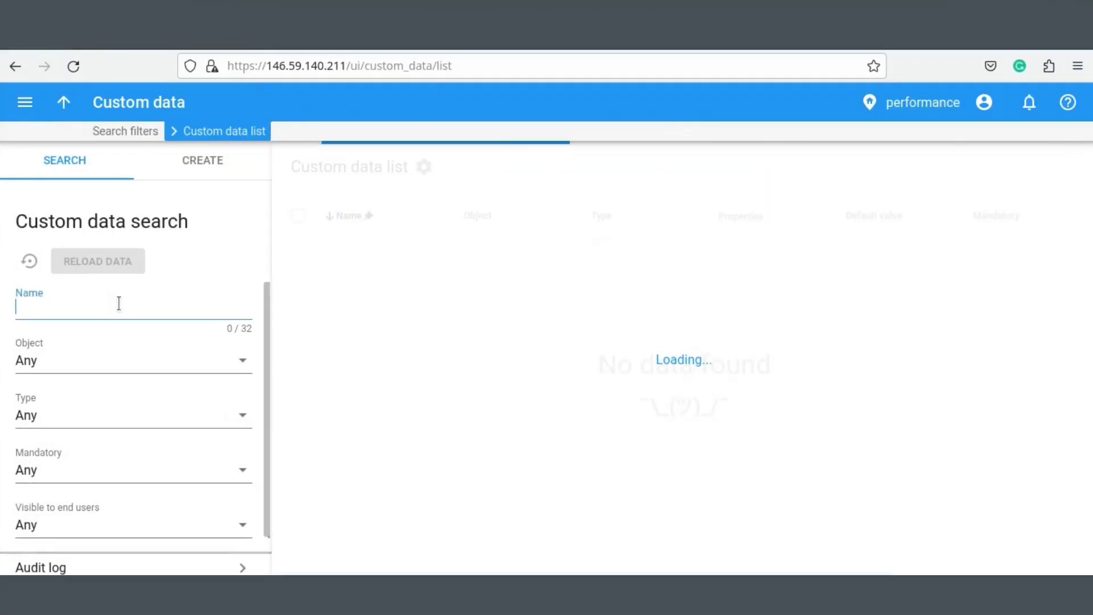
pyautogui.click(210, 171)
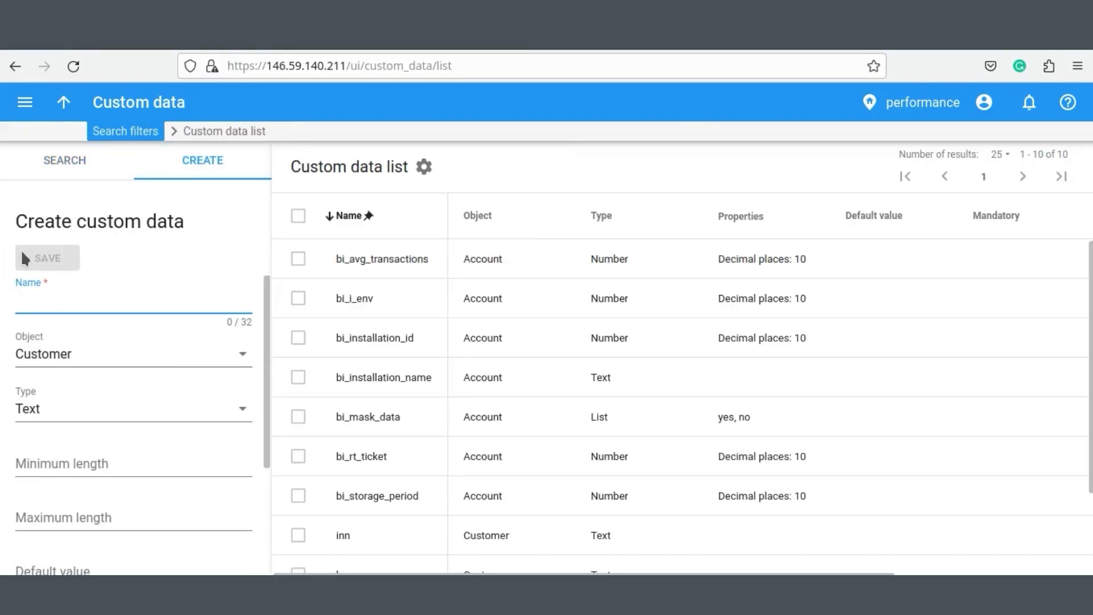
pyautogui.write('Marketplace')
pyautogui.click(83, 360)
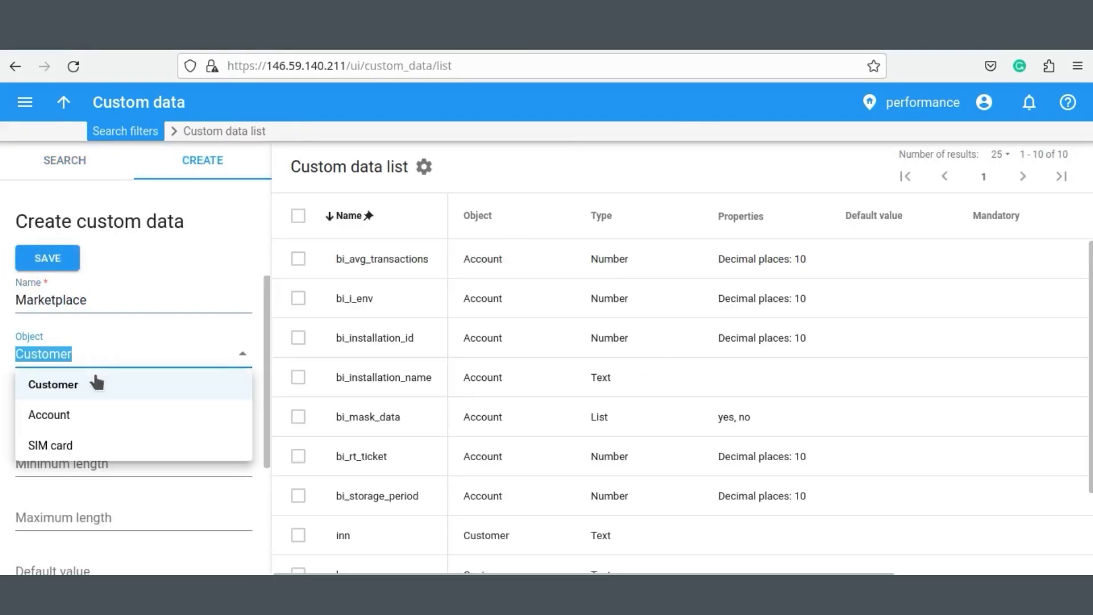
pyautogui.click(59, 444)
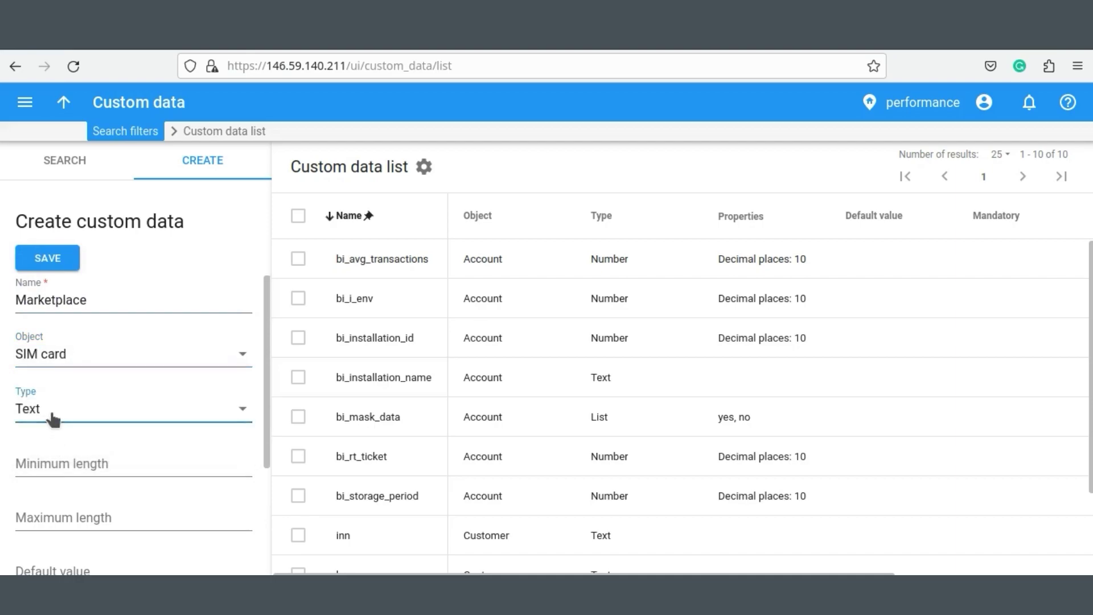
pyautogui.click(53, 419)
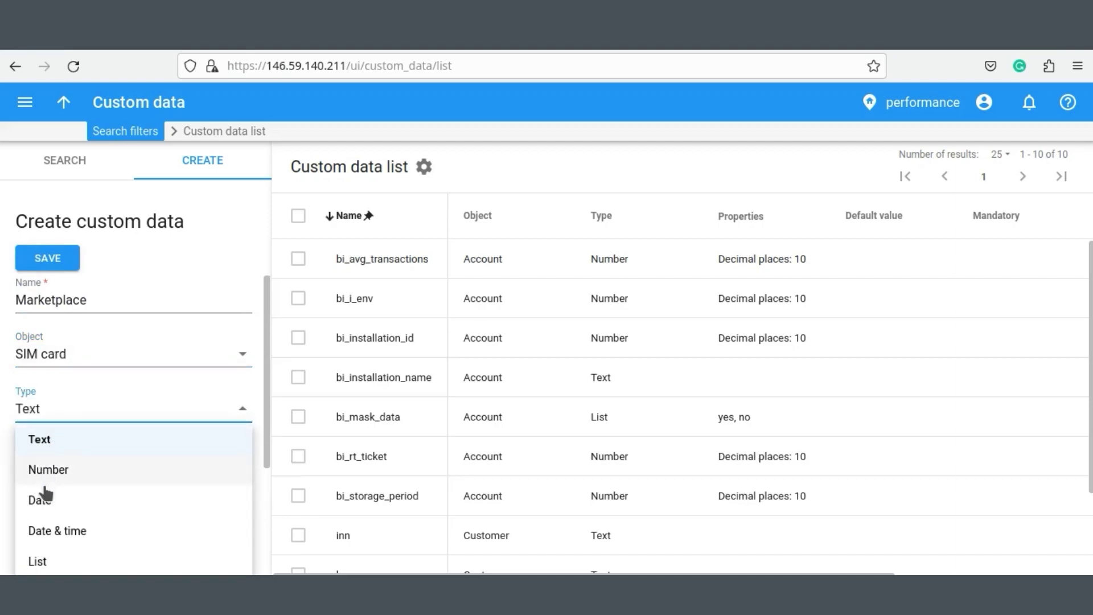
pyautogui.click(61, 439)
pyautogui.scroll(-3, 111, 472)
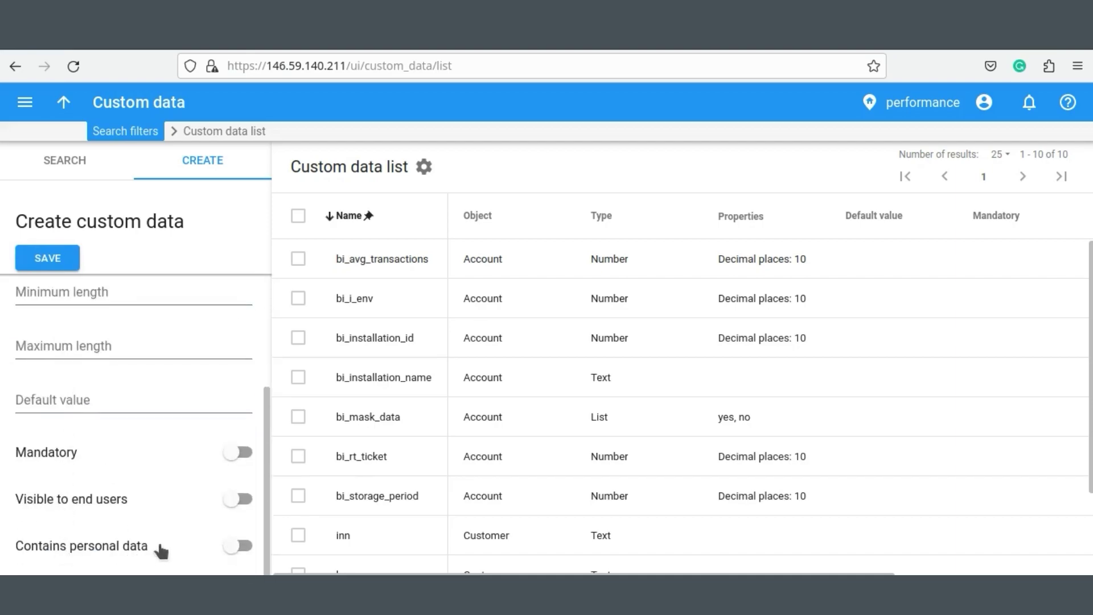
pyautogui.scroll(3, 113, 398)
pyautogui.click(48, 260)
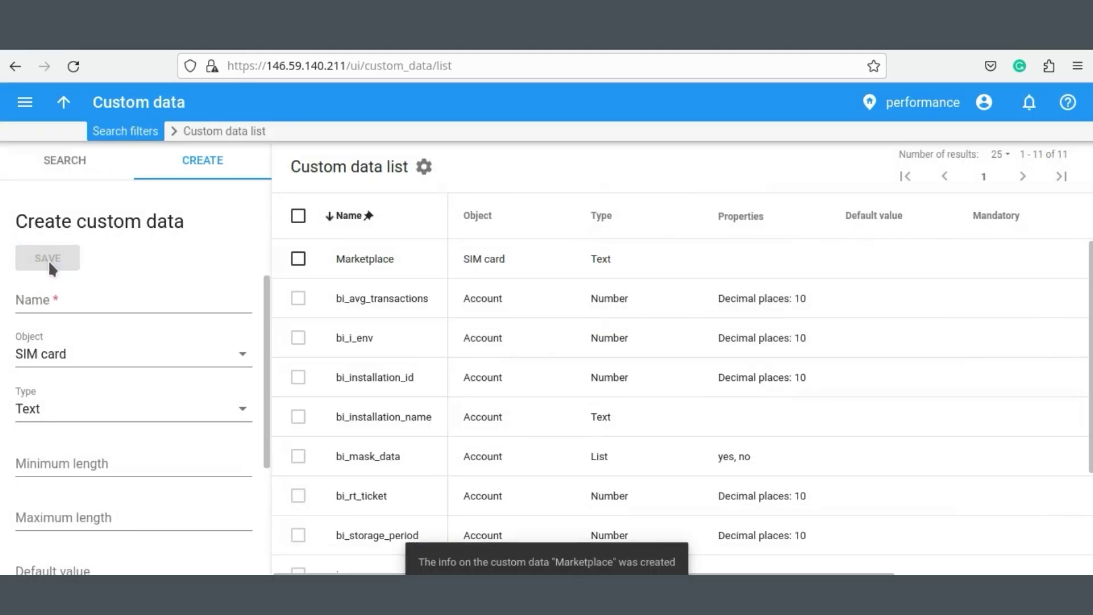
# Open Infrastructure > Inventory > SIM cards and expand Custom fields filters to the Marketplace filter.
pyautogui.click(24, 102)
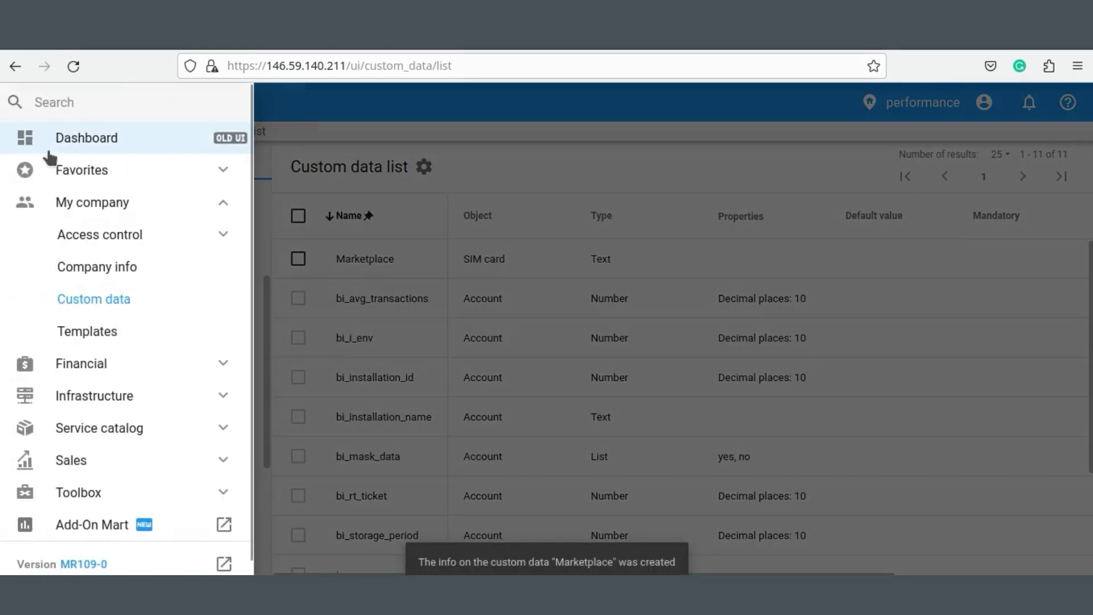
pyautogui.click(118, 395)
pyautogui.click(142, 370)
pyautogui.click(139, 459)
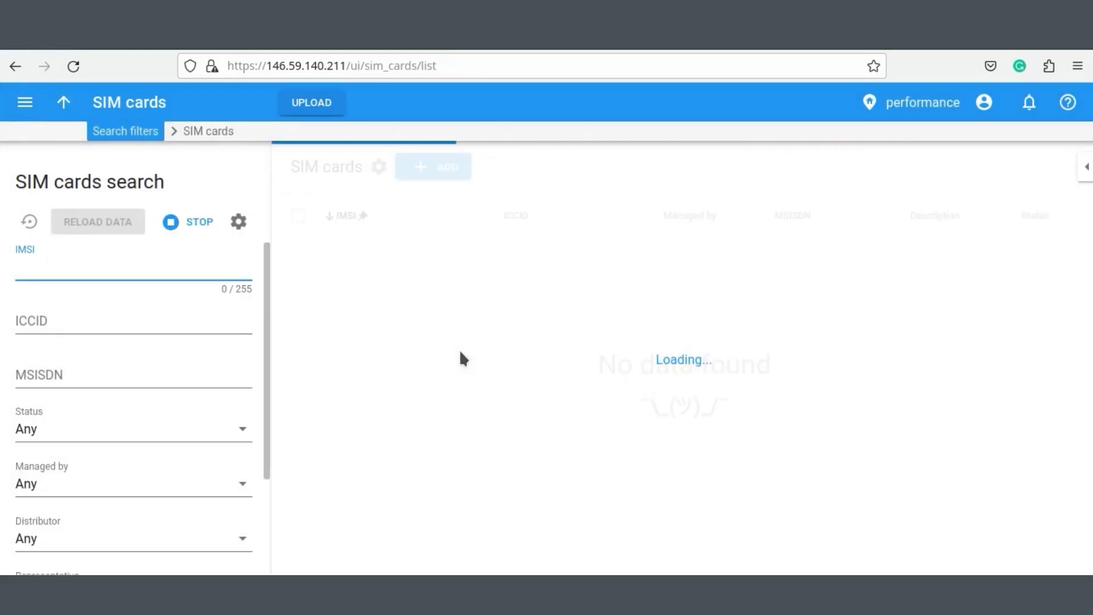
pyautogui.scroll(-3, 90, 422)
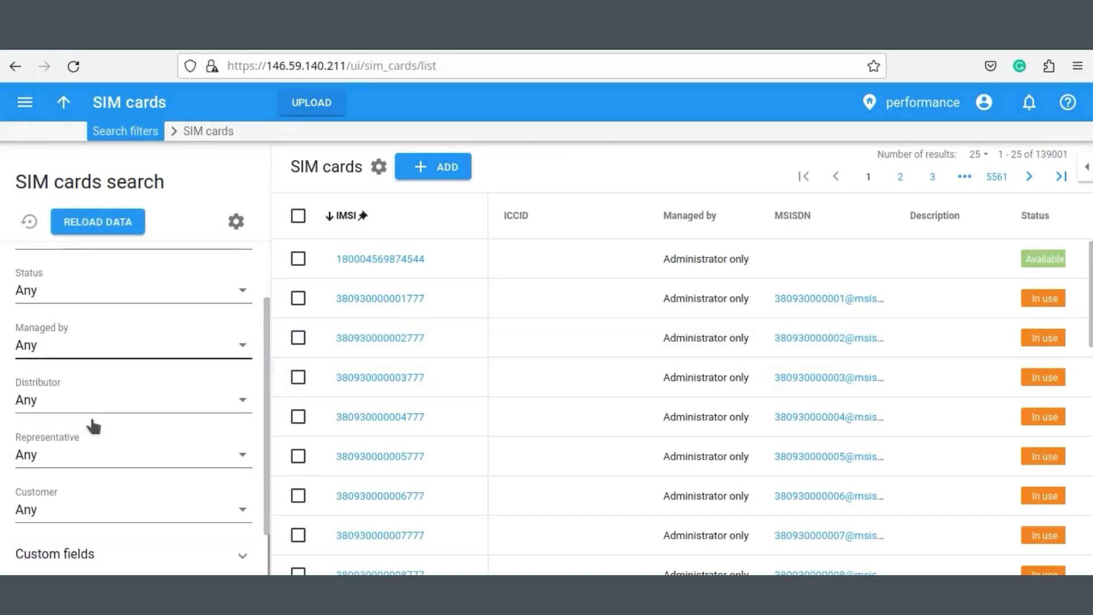
pyautogui.click(96, 563)
pyautogui.scroll(-1, 164, 446)
pyautogui.click(77, 535)
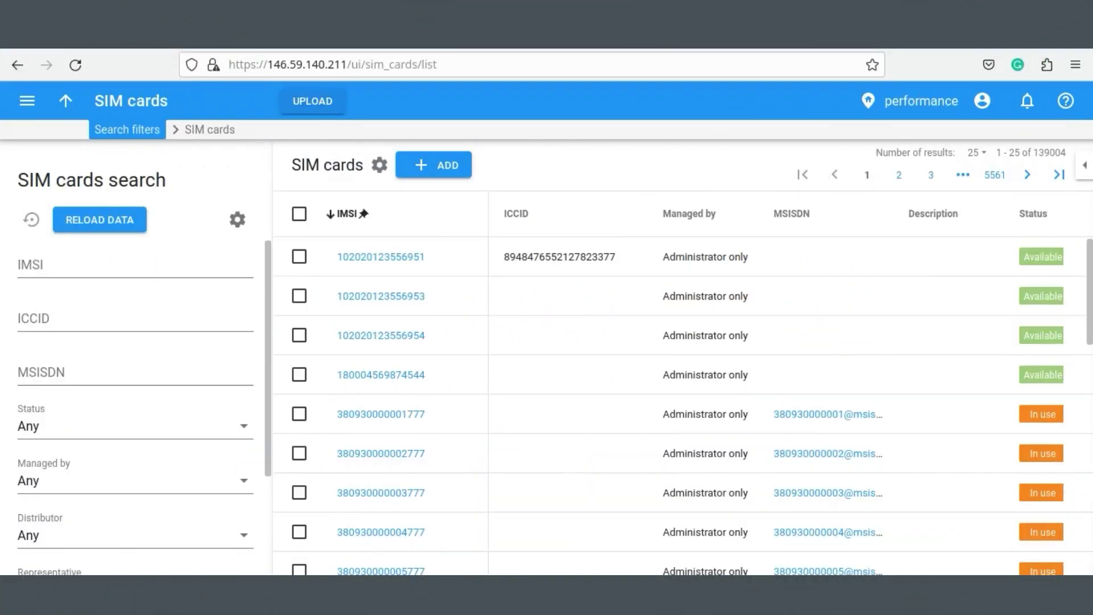
pyautogui.click(438, 171)
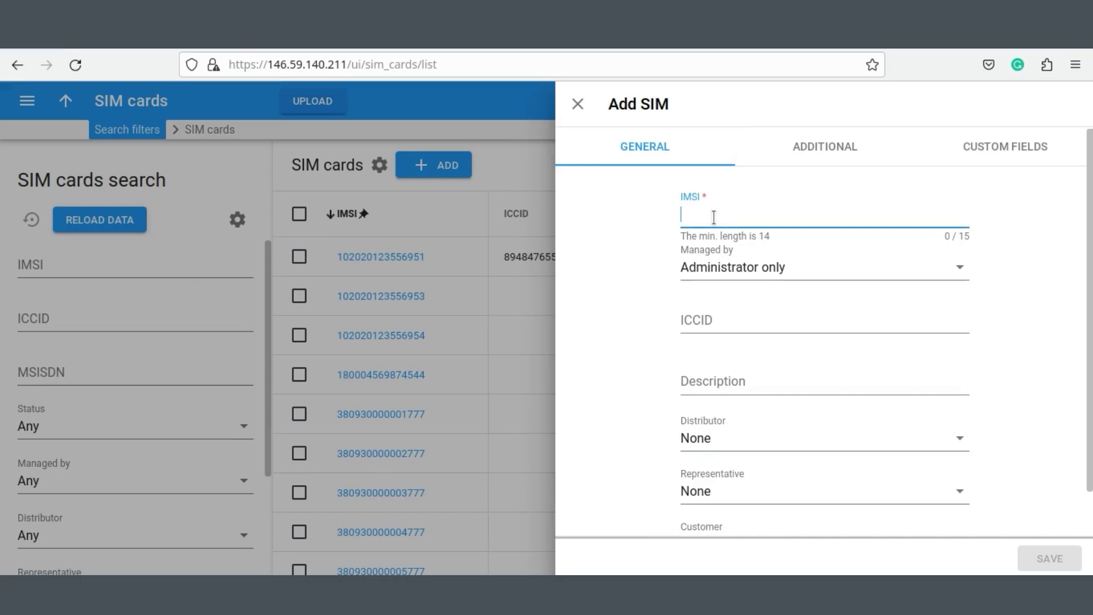
pyautogui.hotkey('ctrl', 'v')
pyautogui.scroll(-1, 793, 350)
pyautogui.click(739, 391)
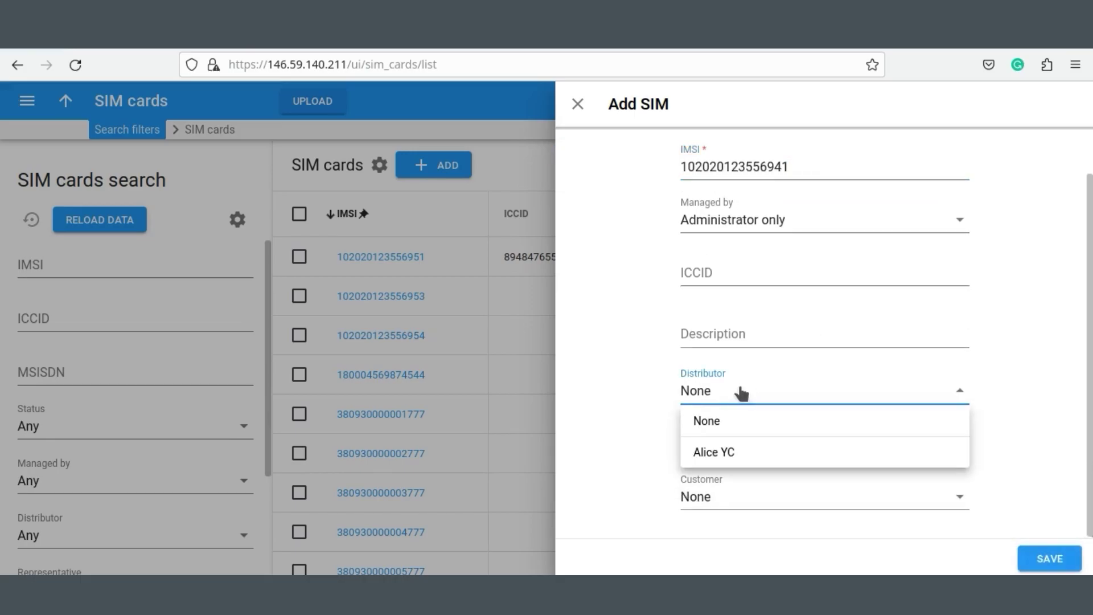
pyautogui.click(748, 453)
pyautogui.scroll(1, 811, 408)
pyautogui.click(1047, 560)
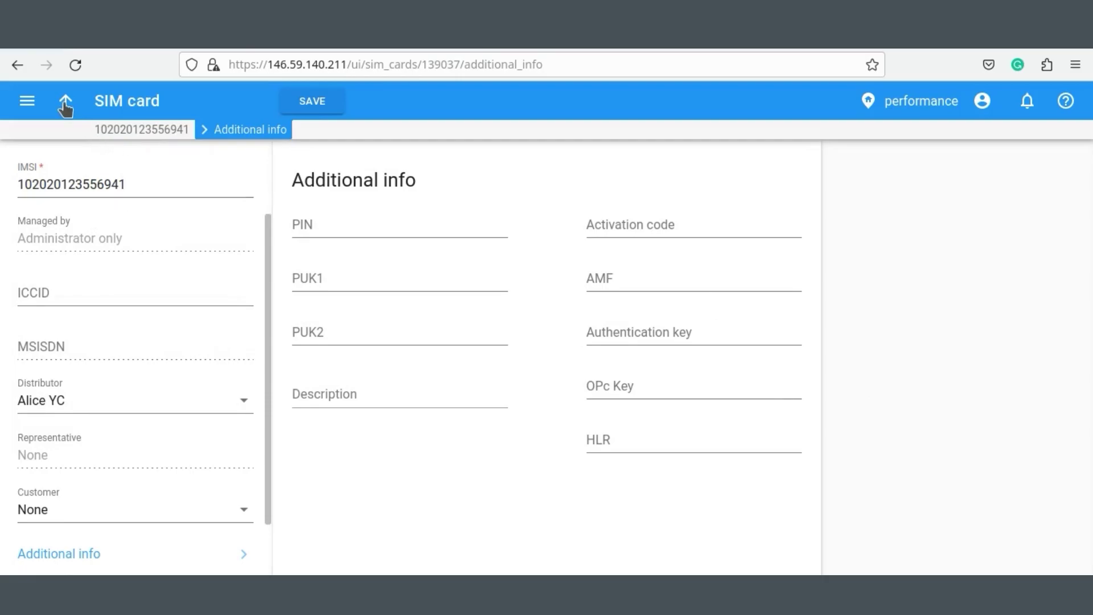
pyautogui.click(65, 101)
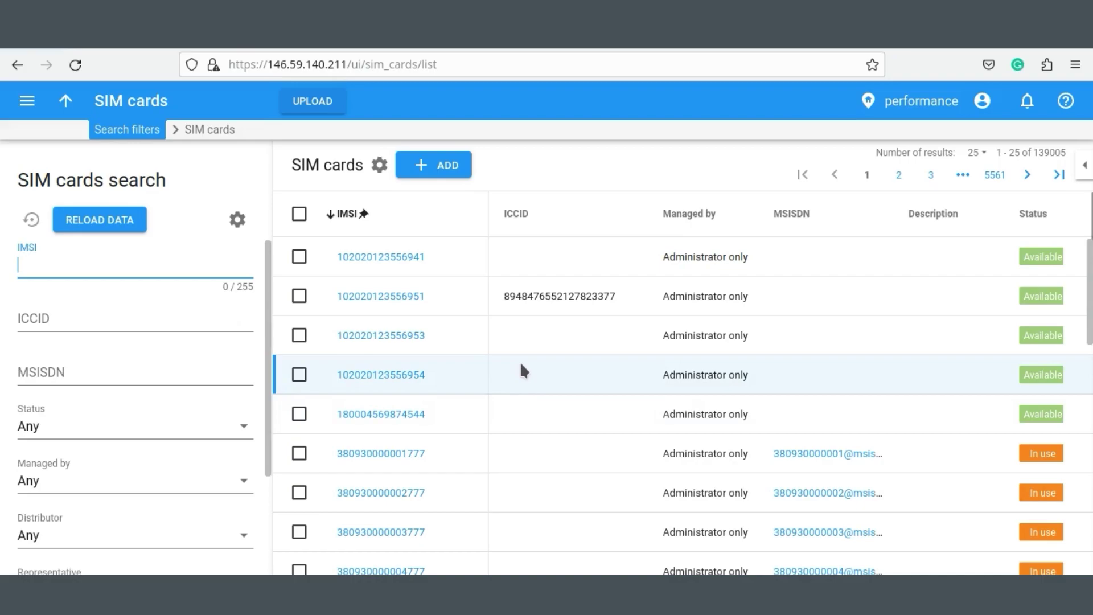
pyautogui.click(376, 297)
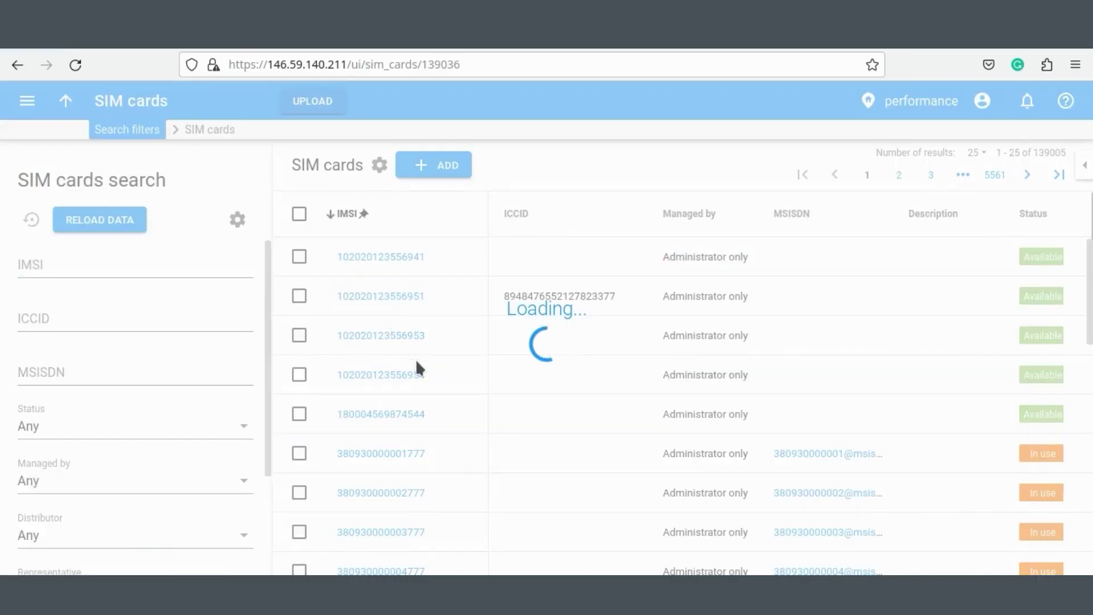
pyautogui.click(243, 460)
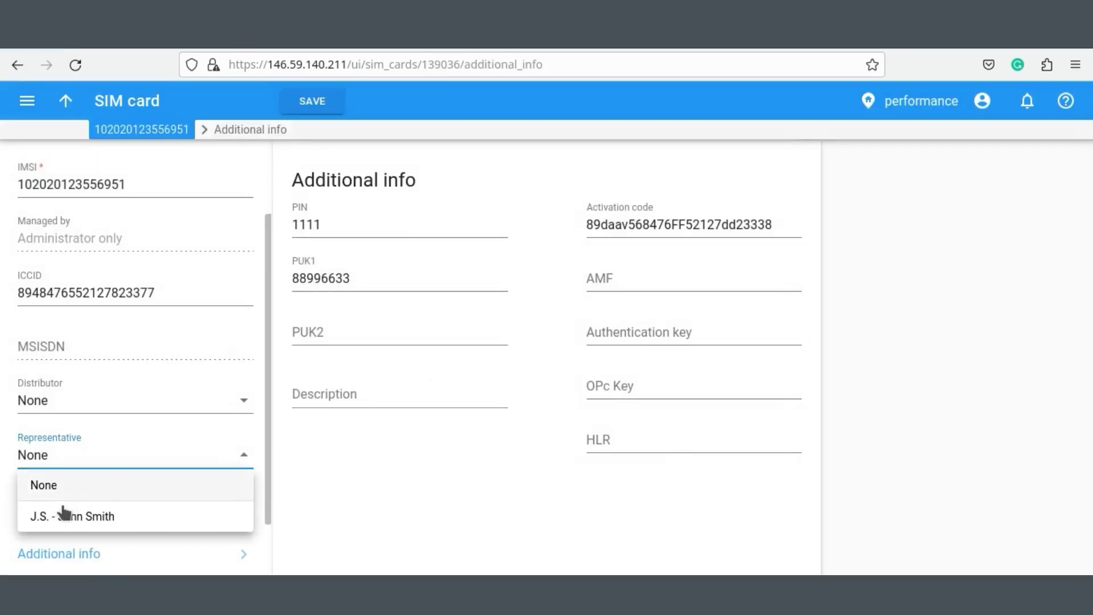
pyautogui.click(61, 514)
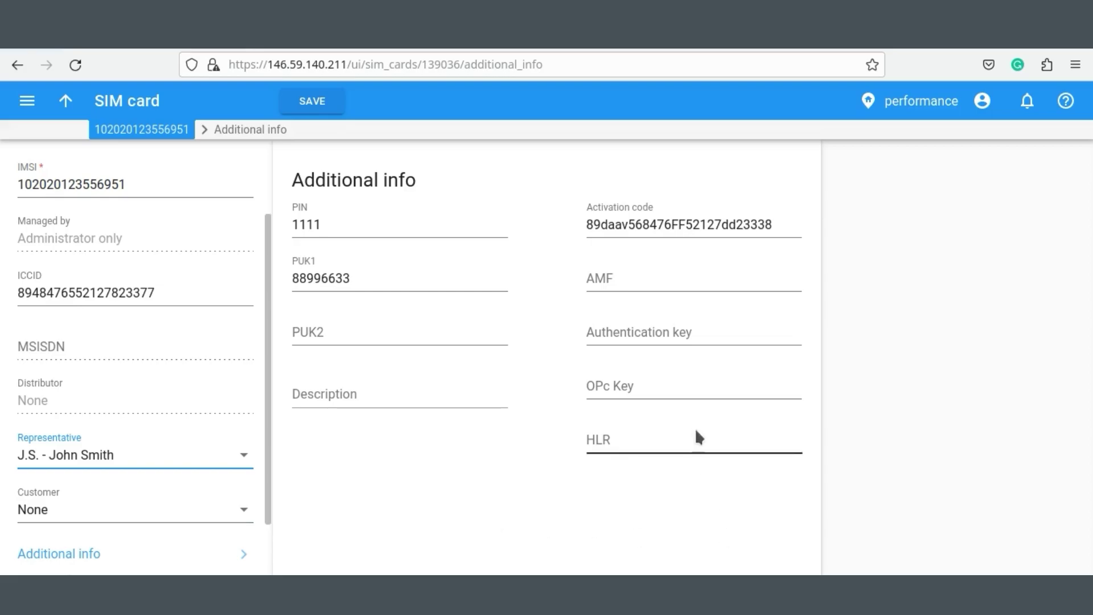
pyautogui.click(325, 107)
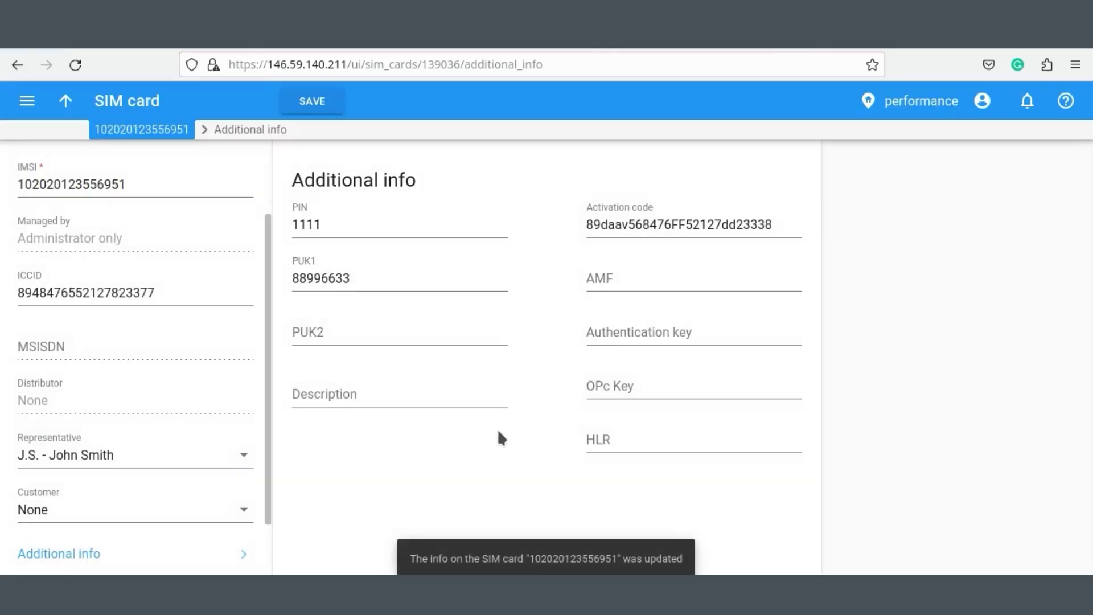
# Filter the SIM cards list by the newly assigned distributor.
pyautogui.click(98, 131)
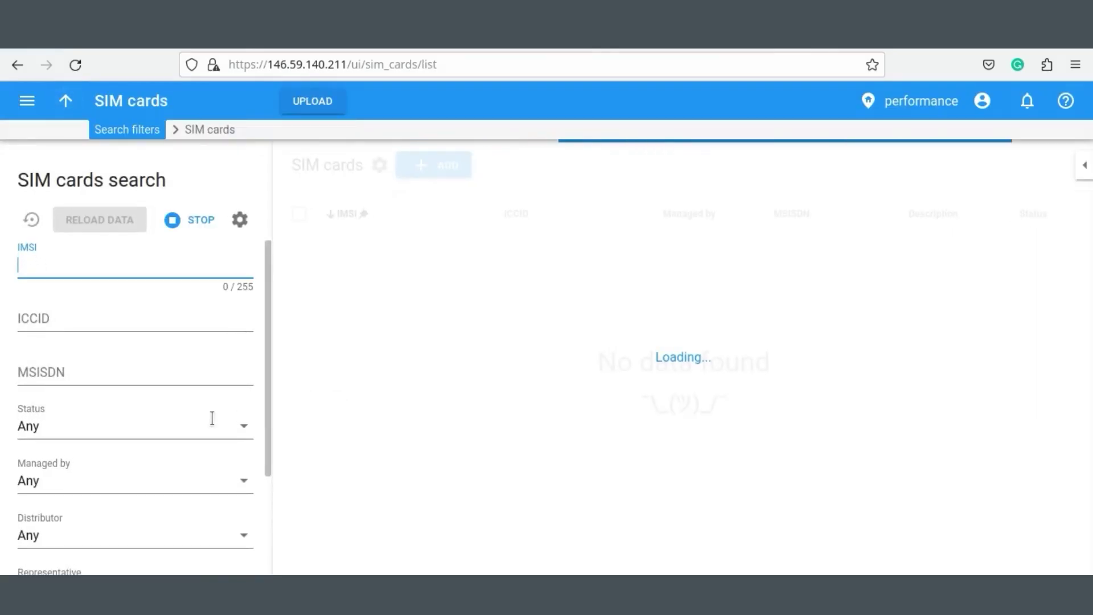
pyautogui.scroll(-2, 243, 524)
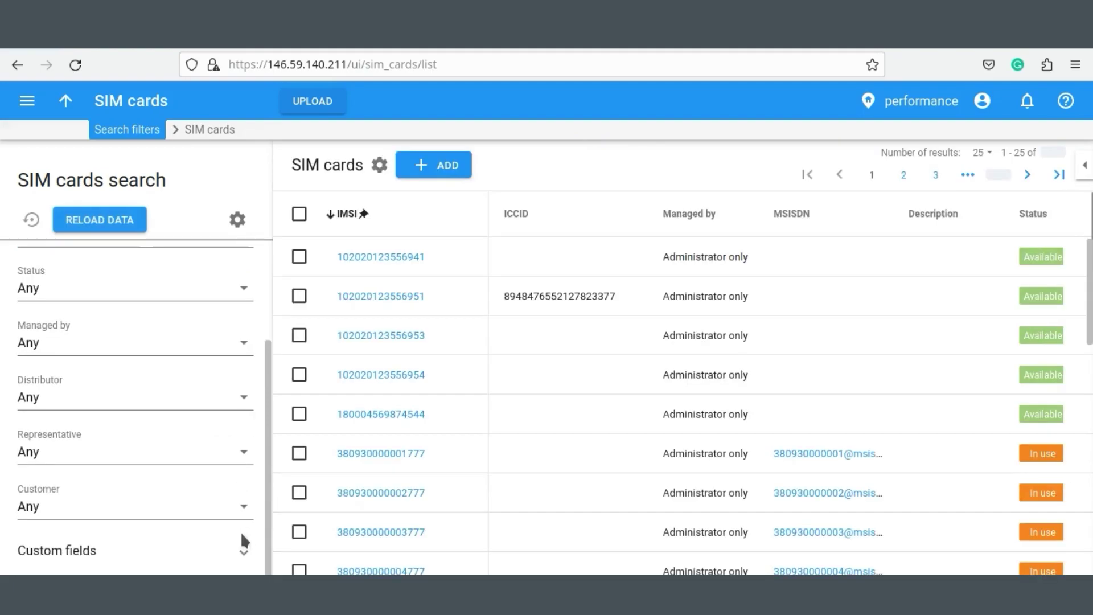
pyautogui.click(245, 404)
pyautogui.click(80, 465)
pyautogui.click(89, 220)
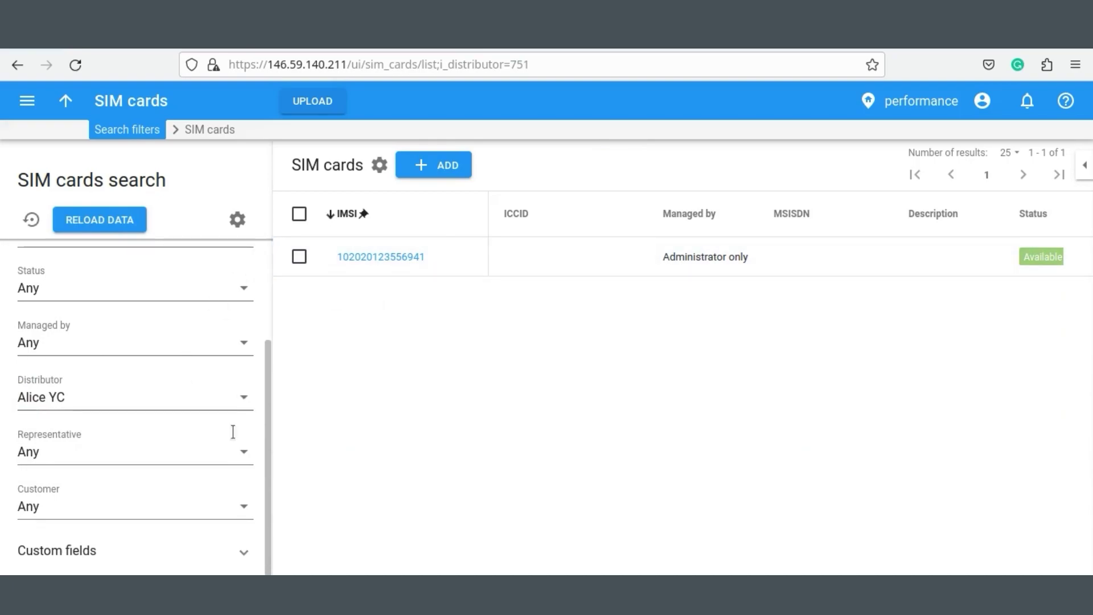
# Filter by the assigned representative instead, resetting Distributor to Any.
pyautogui.click(187, 455)
pyautogui.click(100, 513)
pyautogui.click(110, 396)
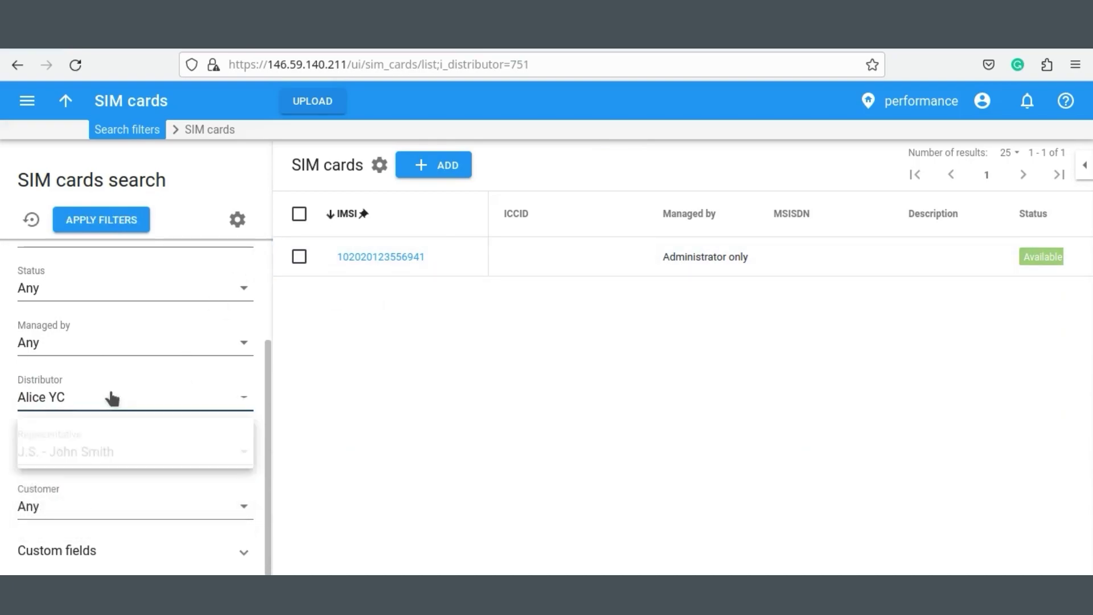
pyautogui.click(50, 426)
pyautogui.click(105, 219)
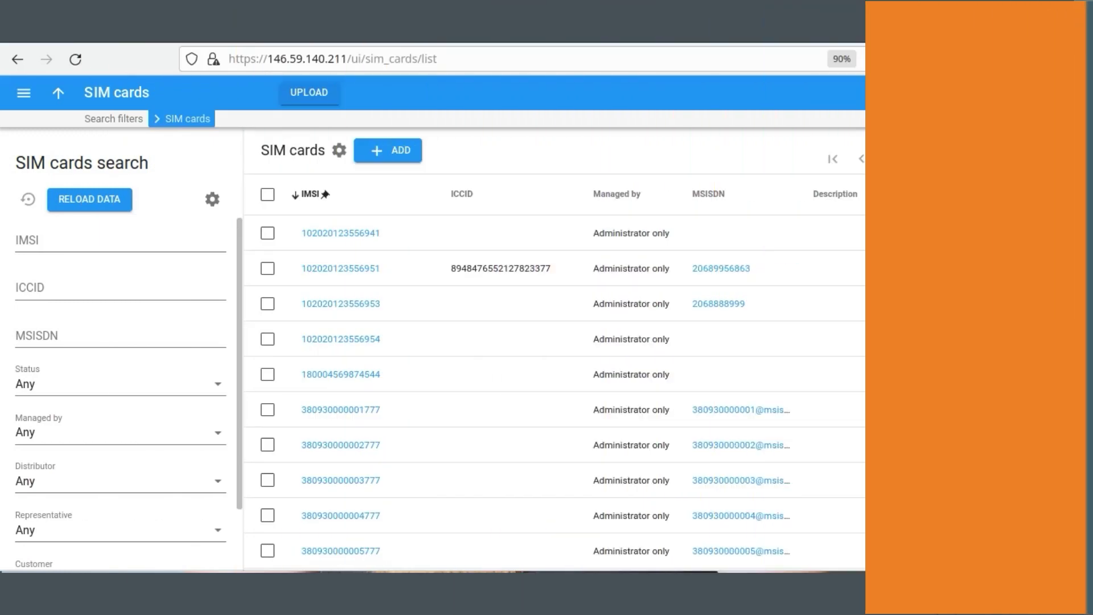
pyautogui.click(344, 235)
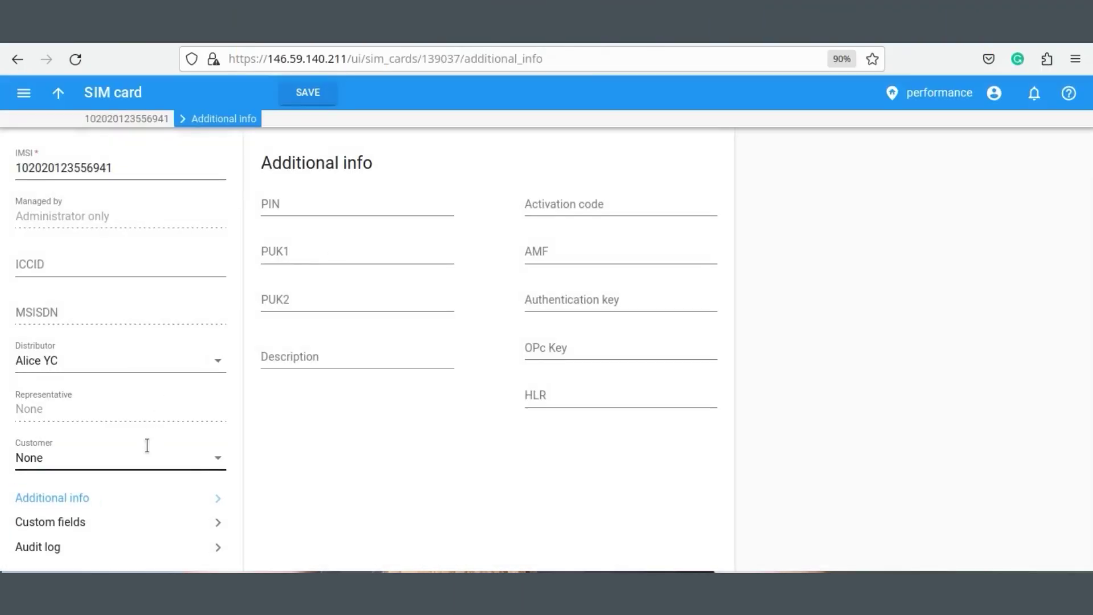
pyautogui.click(218, 458)
pyautogui.scroll(-5, 122, 337)
pyautogui.scroll(5, 119, 342)
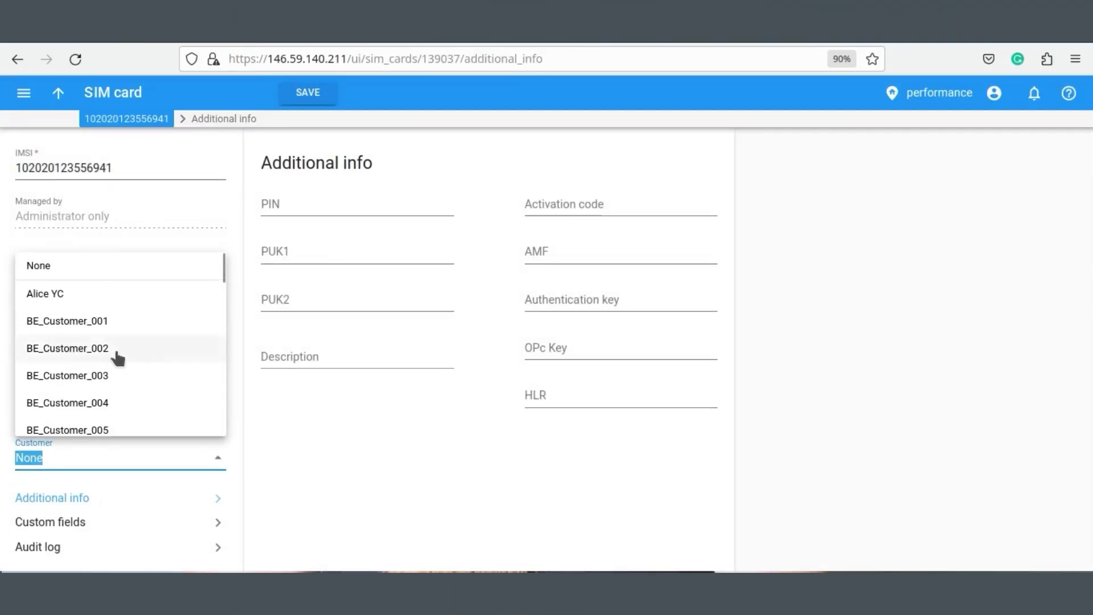
pyautogui.click(37, 322)
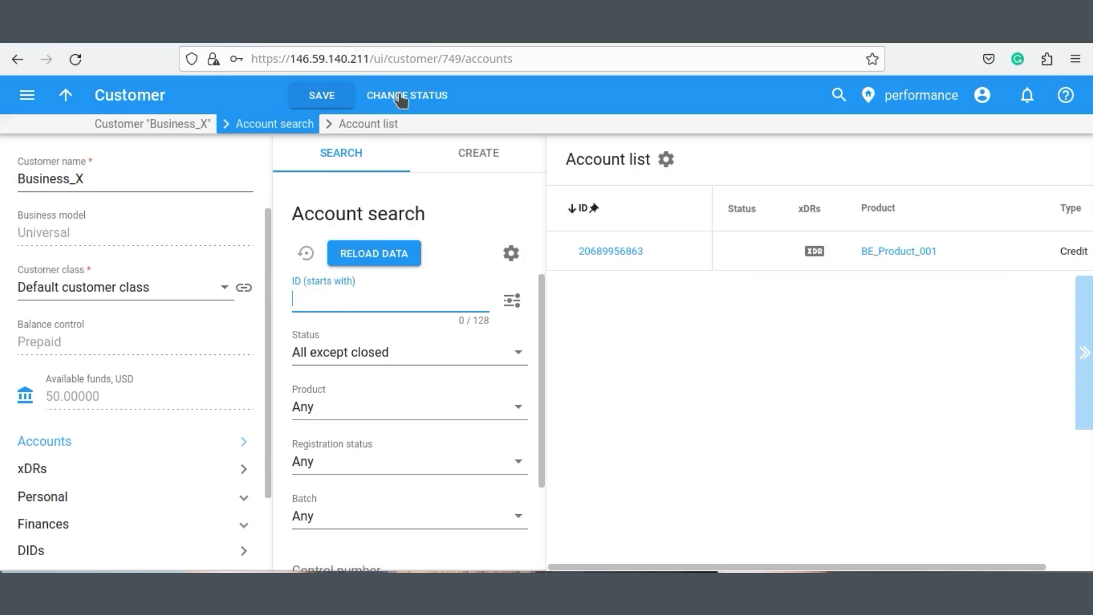
pyautogui.click(632, 260)
pyautogui.click(627, 258)
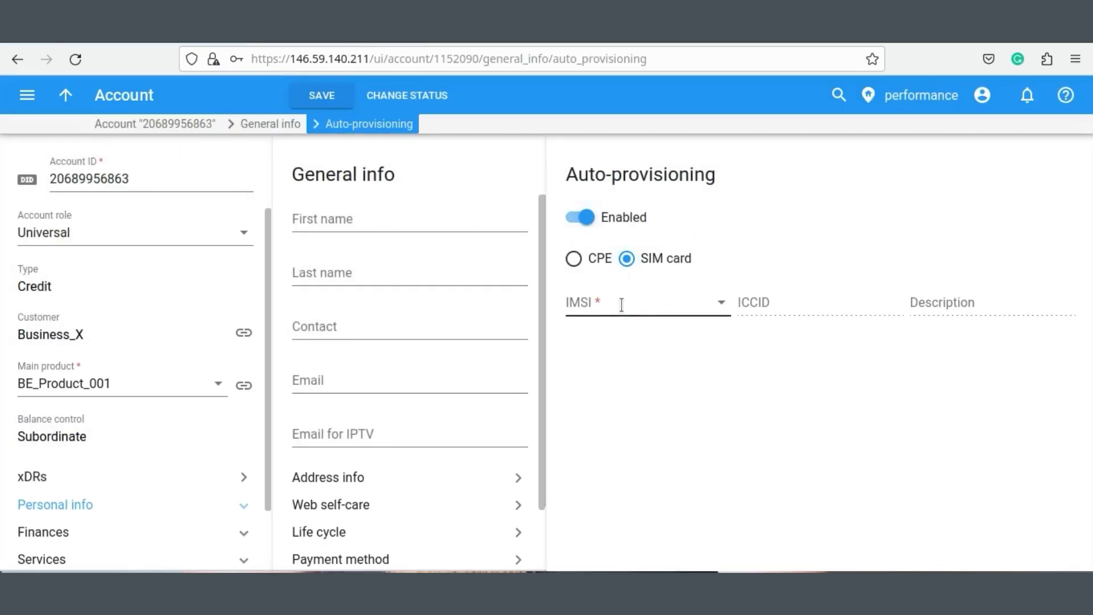
pyautogui.click(622, 303)
pyautogui.click(655, 364)
pyautogui.click(322, 94)
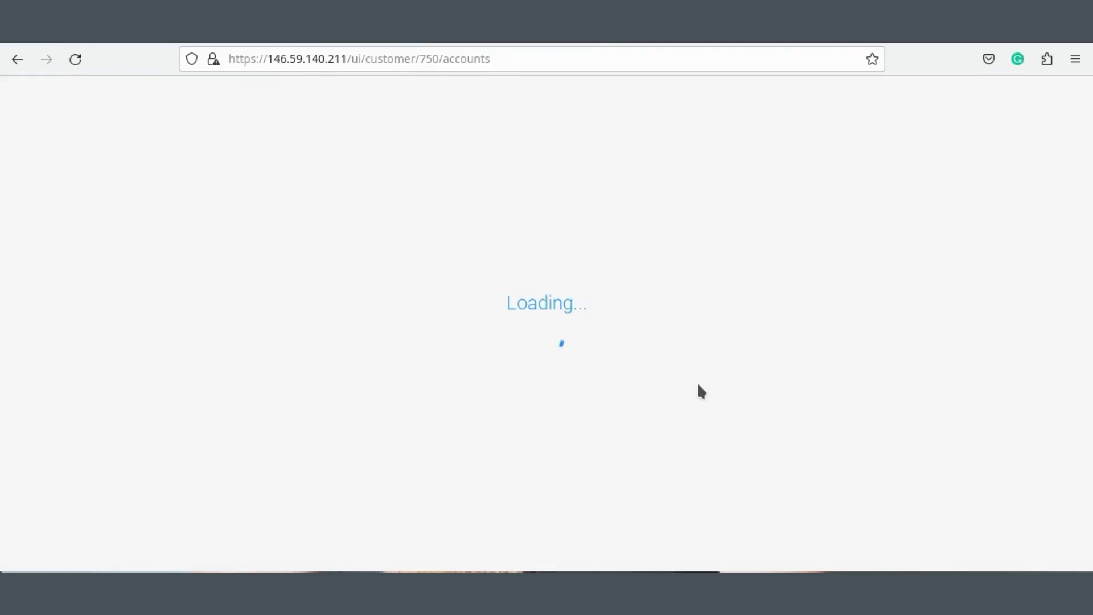
pyautogui.click(619, 263)
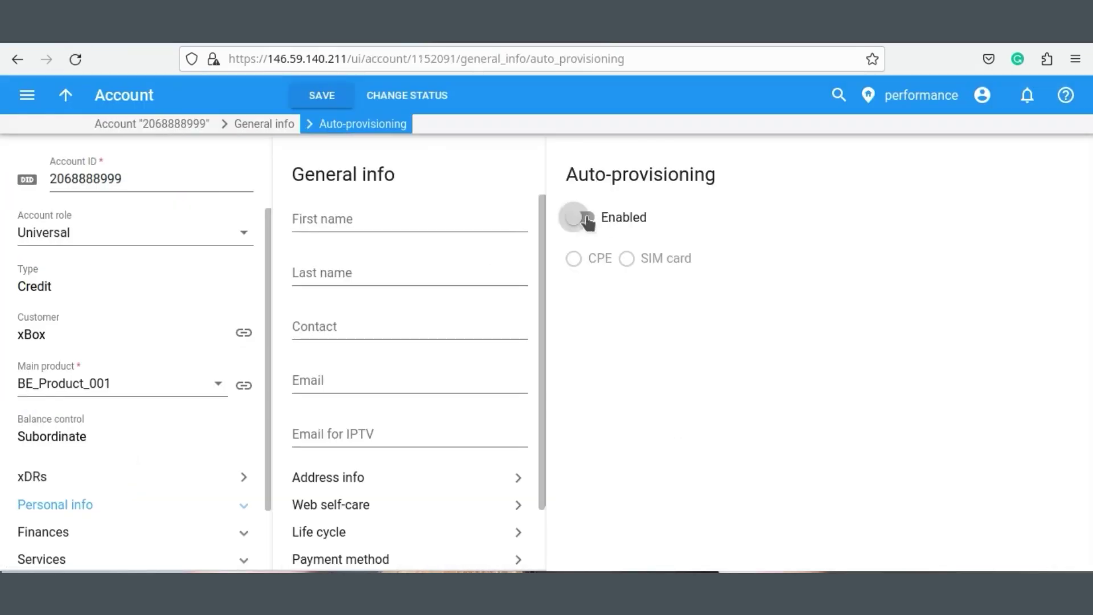
pyautogui.click(640, 304)
pyautogui.click(654, 366)
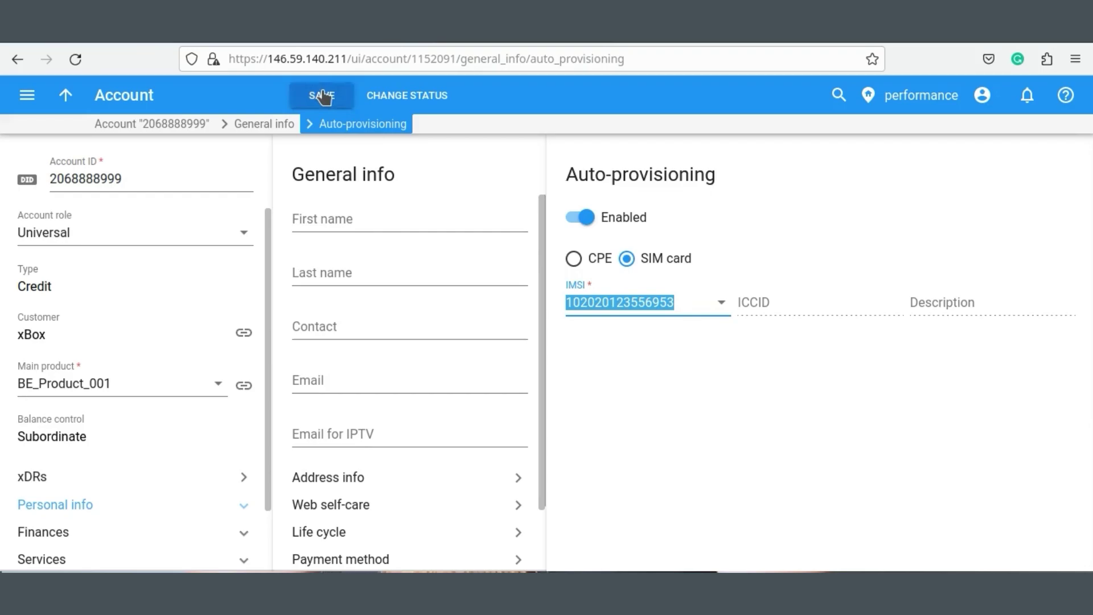
pyautogui.click(320, 95)
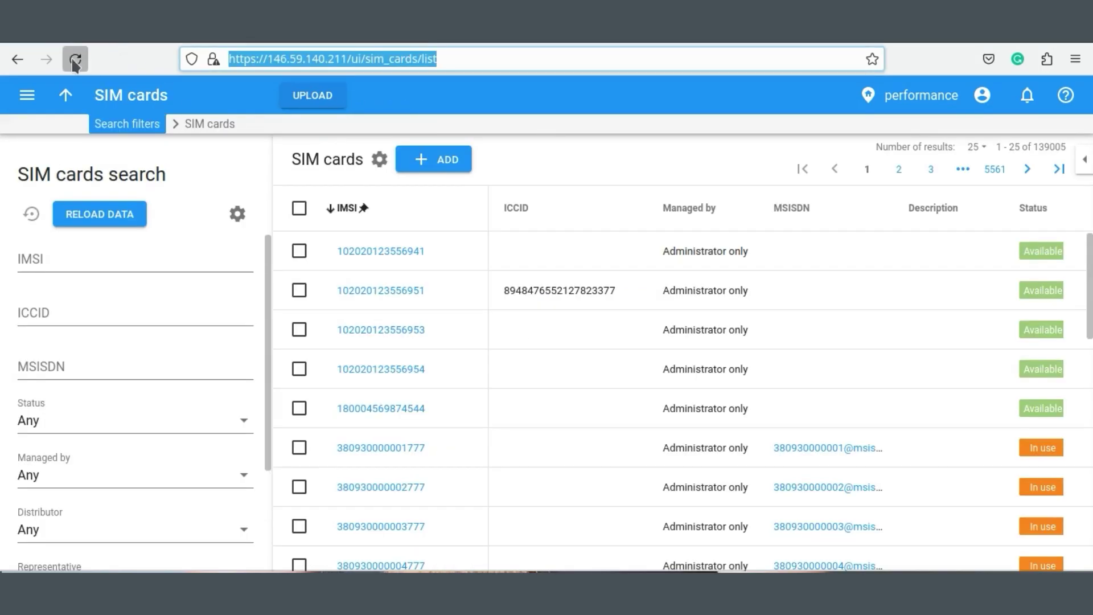
pyautogui.click(73, 57)
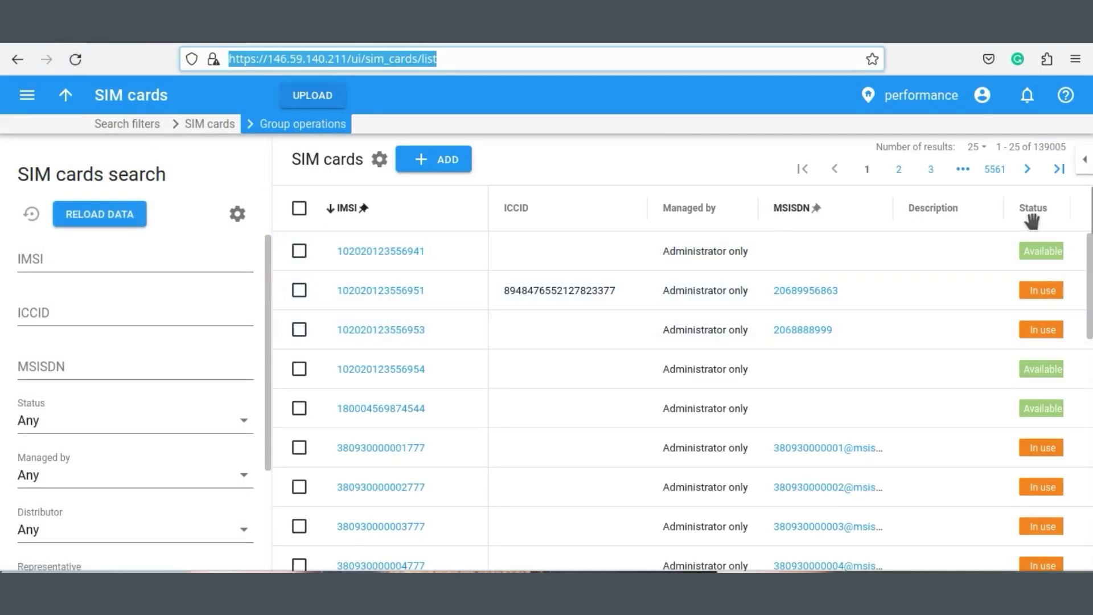
# Zoom the page to 90% and add the Customer column via Customize columns.
pyautogui.hotkey('ctrl', '-')
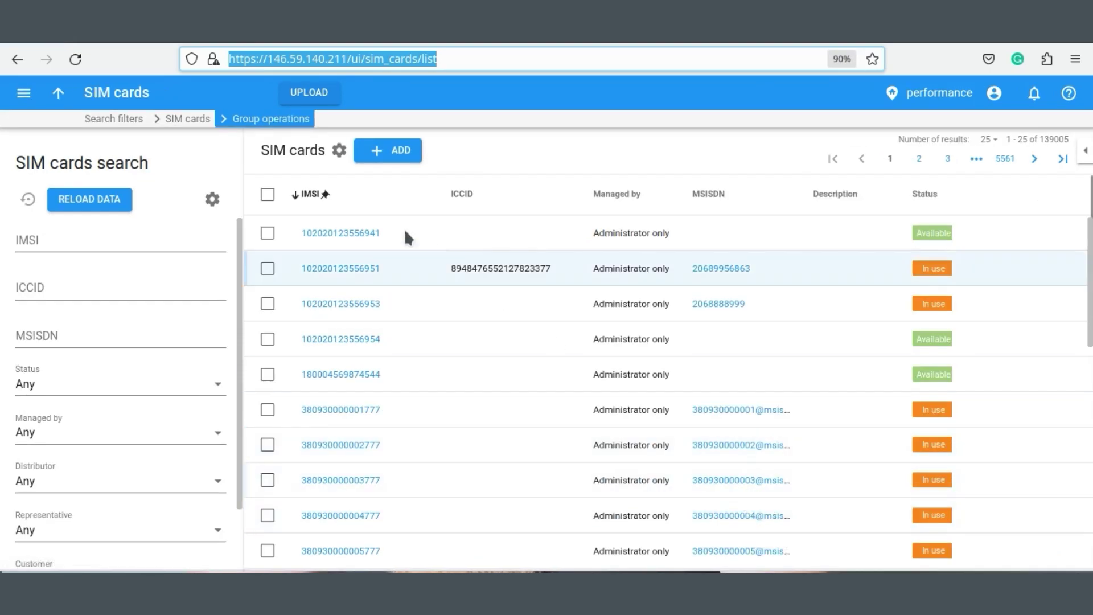
pyautogui.click(340, 151)
pyautogui.click(378, 183)
pyautogui.click(455, 439)
pyautogui.click(639, 488)
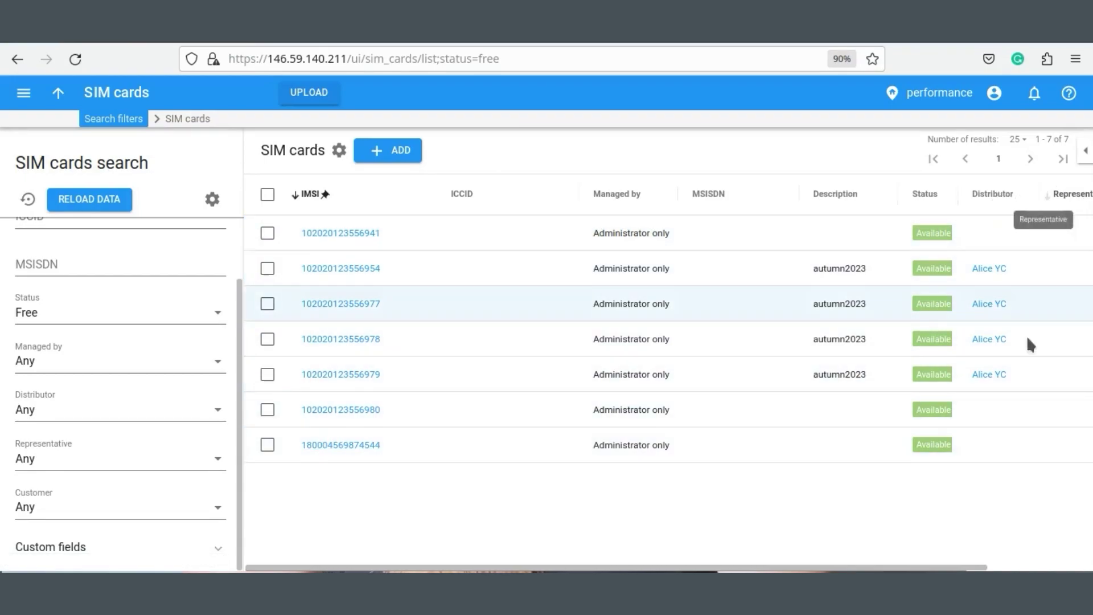
pyautogui.moveTo(604, 567); pyautogui.dragTo(711, 566)
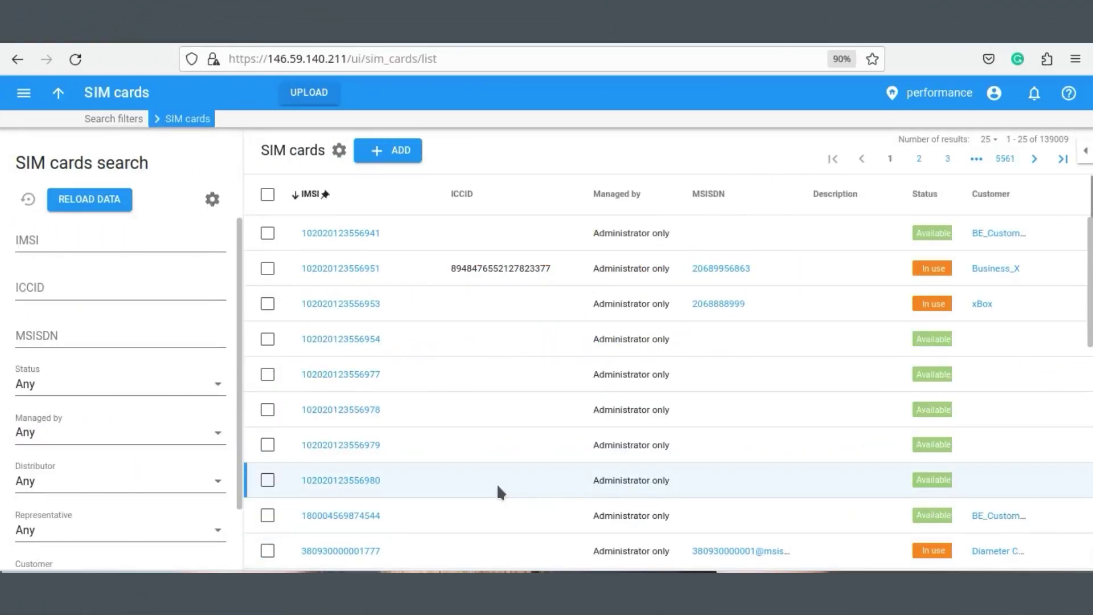
# Select all 25 SIM cards and set Distributor to None in Group operations.
pyautogui.click(267, 195)
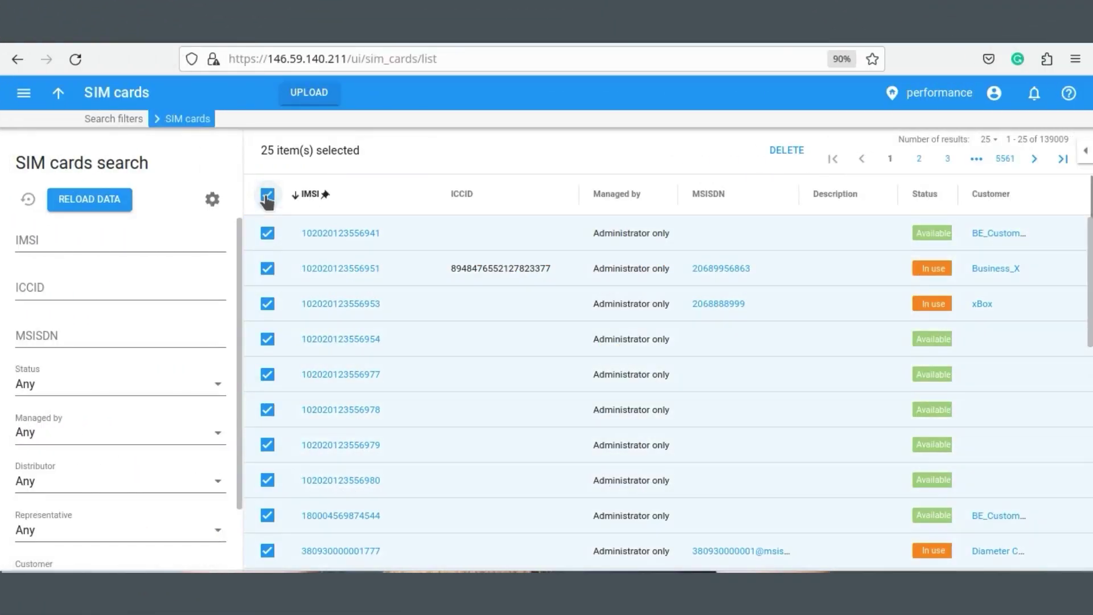
pyautogui.scroll(-10, 324, 447)
pyautogui.scroll(10, 544, 500)
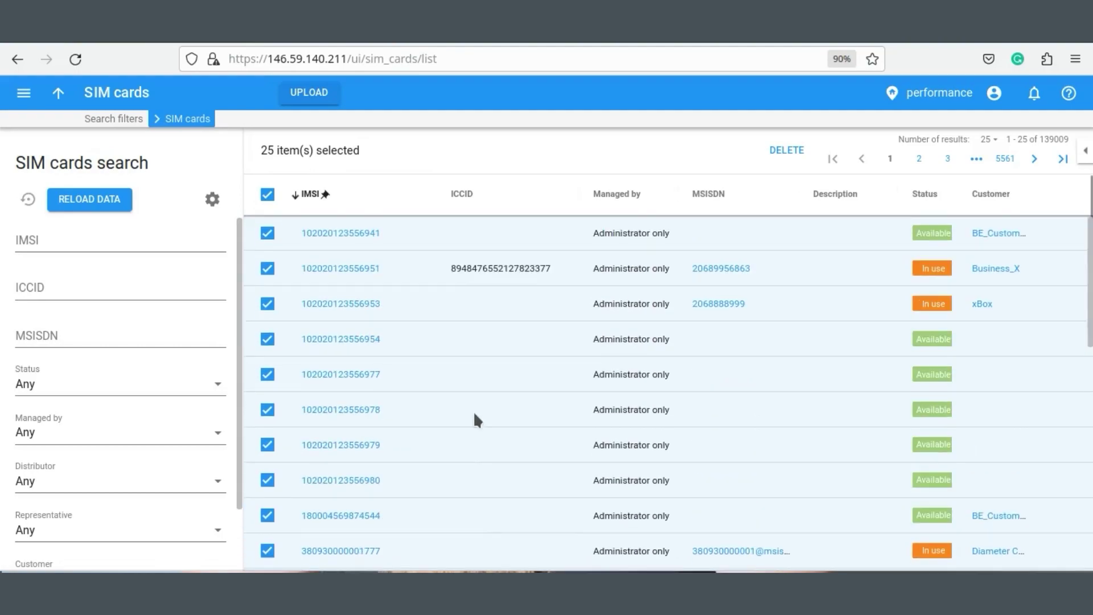
pyautogui.click(267, 196)
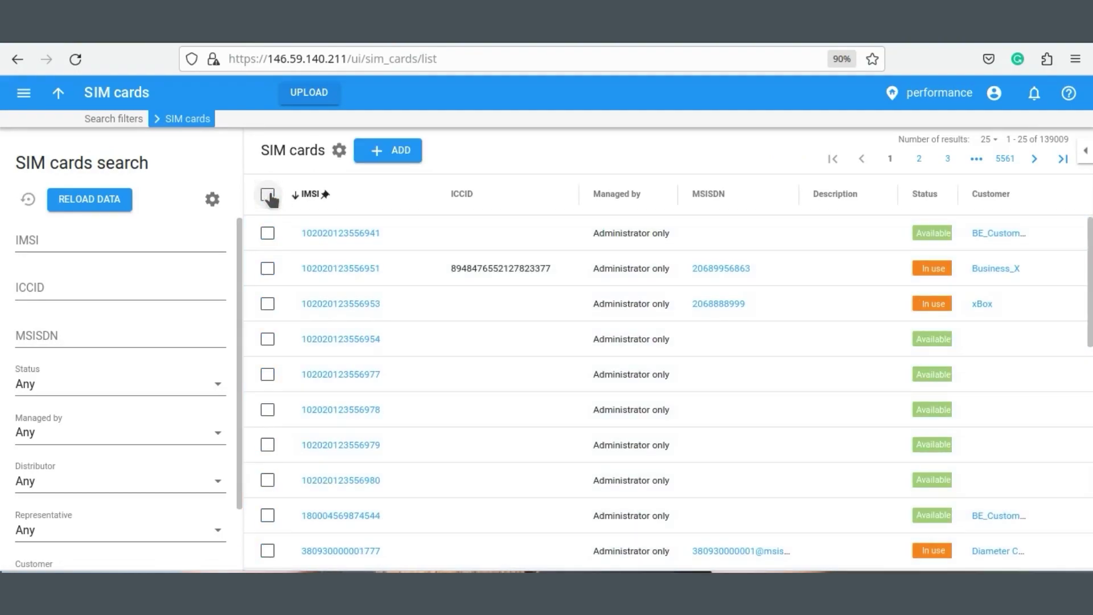
pyautogui.click(267, 195)
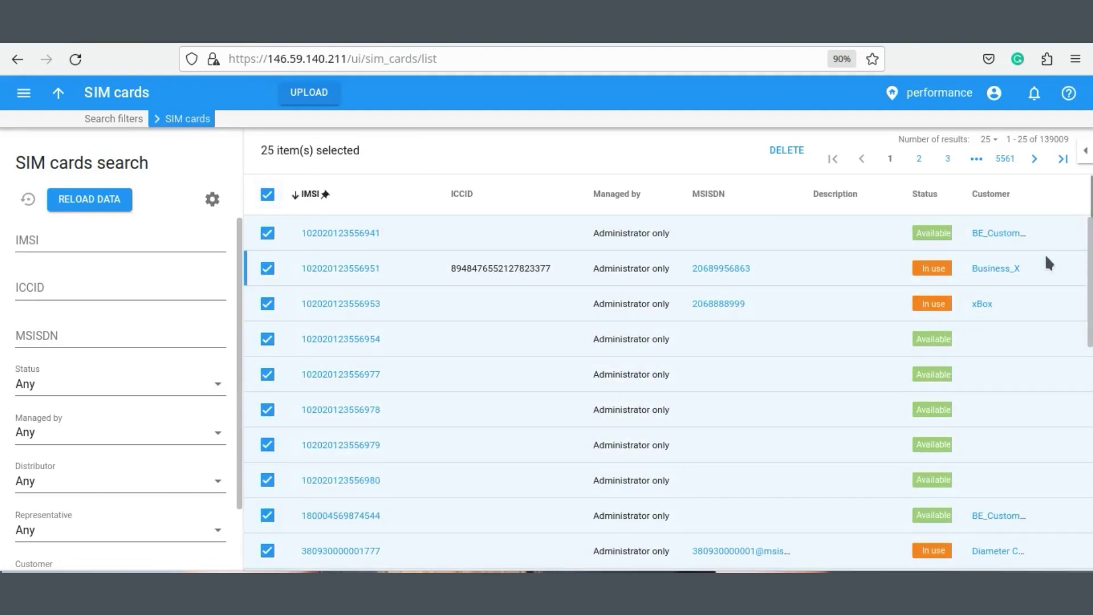
pyautogui.click(1085, 147)
pyautogui.click(890, 295)
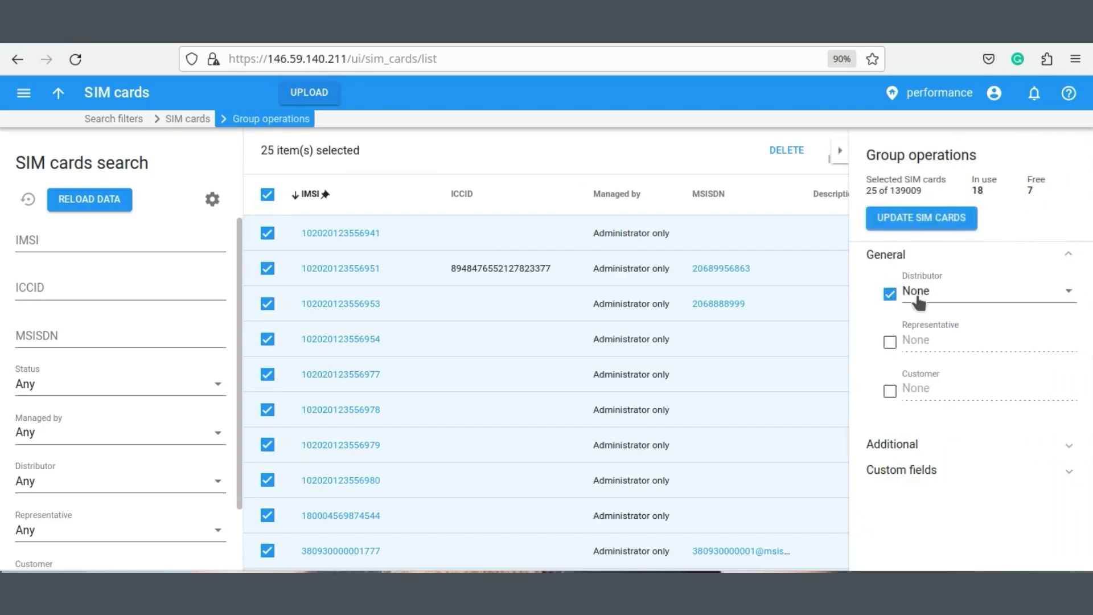
pyautogui.click(957, 293)
pyautogui.click(933, 325)
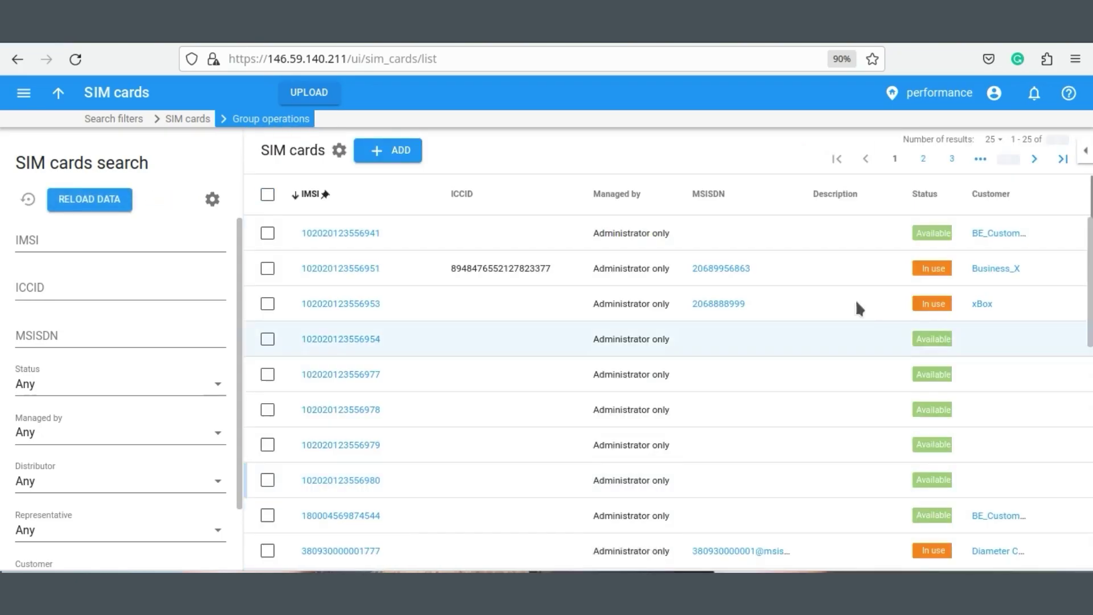
# Select SIMs ending 954, 977 and 978 and choose a distributor in a group update.
pyautogui.scroll(-8, 841, 328)
pyautogui.scroll(8, 797, 483)
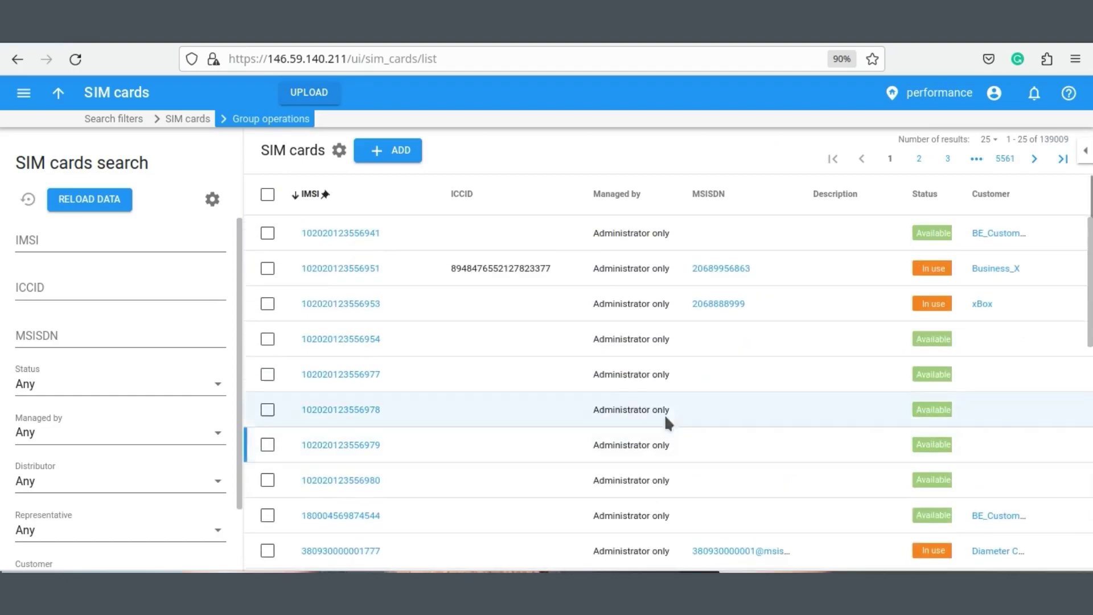
pyautogui.click(267, 339)
pyautogui.click(267, 374)
pyautogui.click(268, 410)
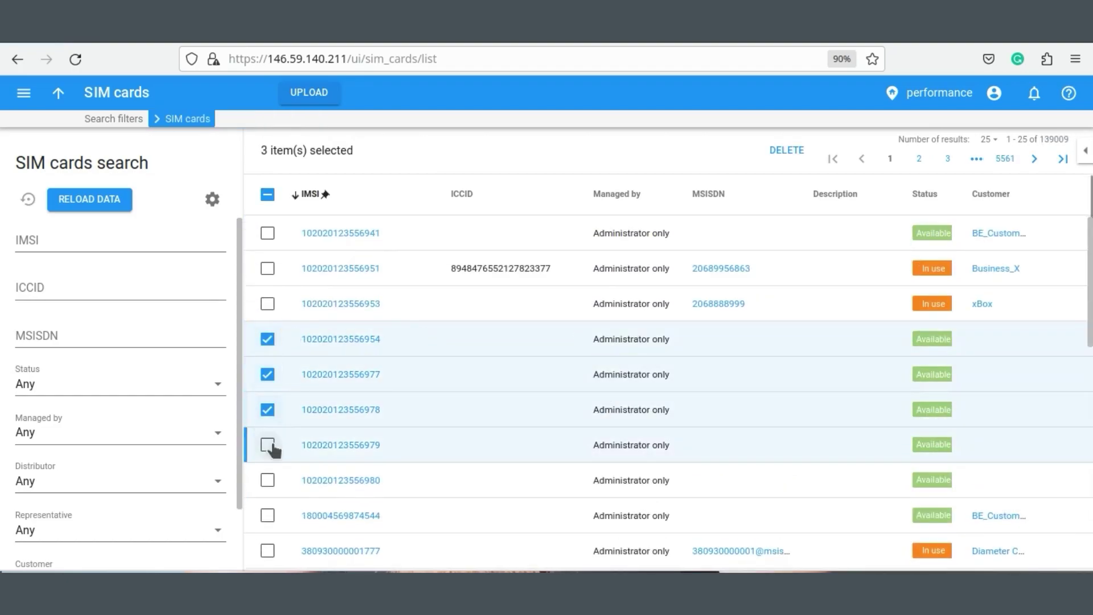
pyautogui.click(1085, 151)
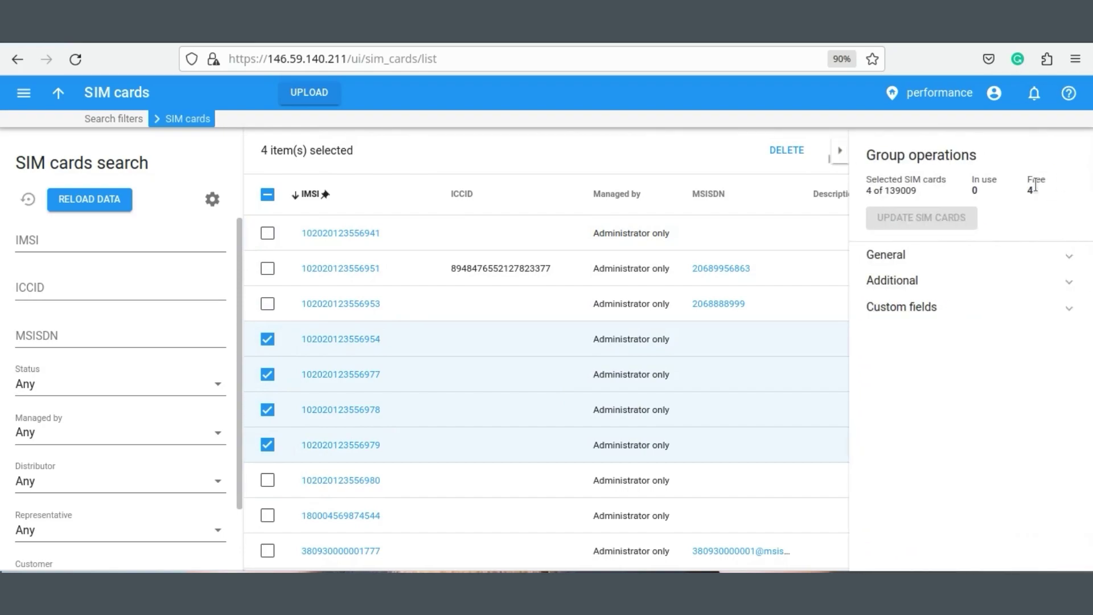
pyautogui.click(899, 256)
pyautogui.click(890, 294)
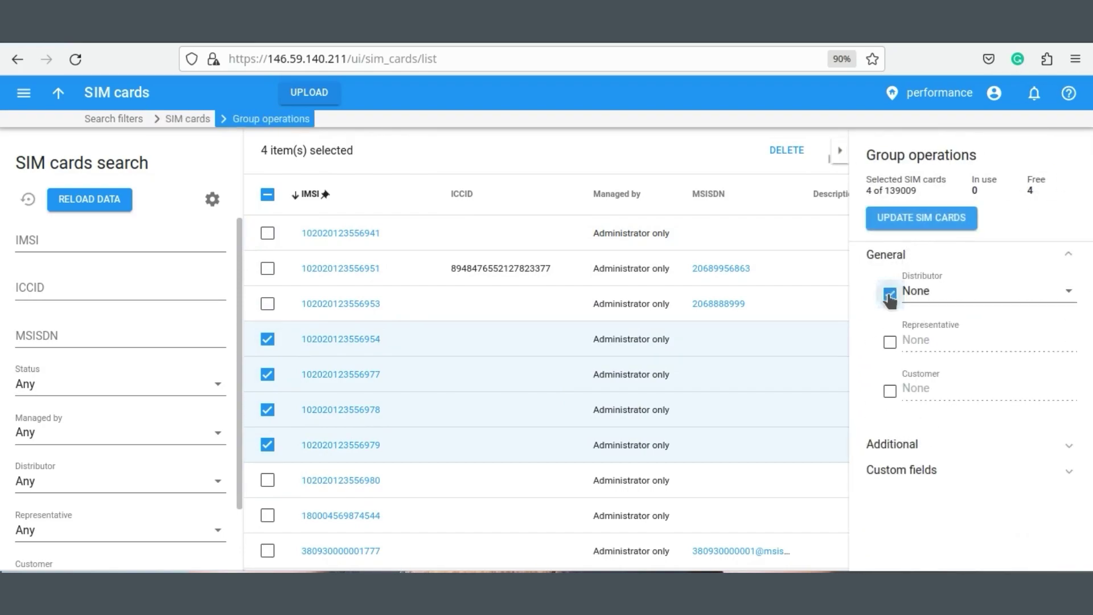
pyautogui.click(927, 297)
pyautogui.click(922, 344)
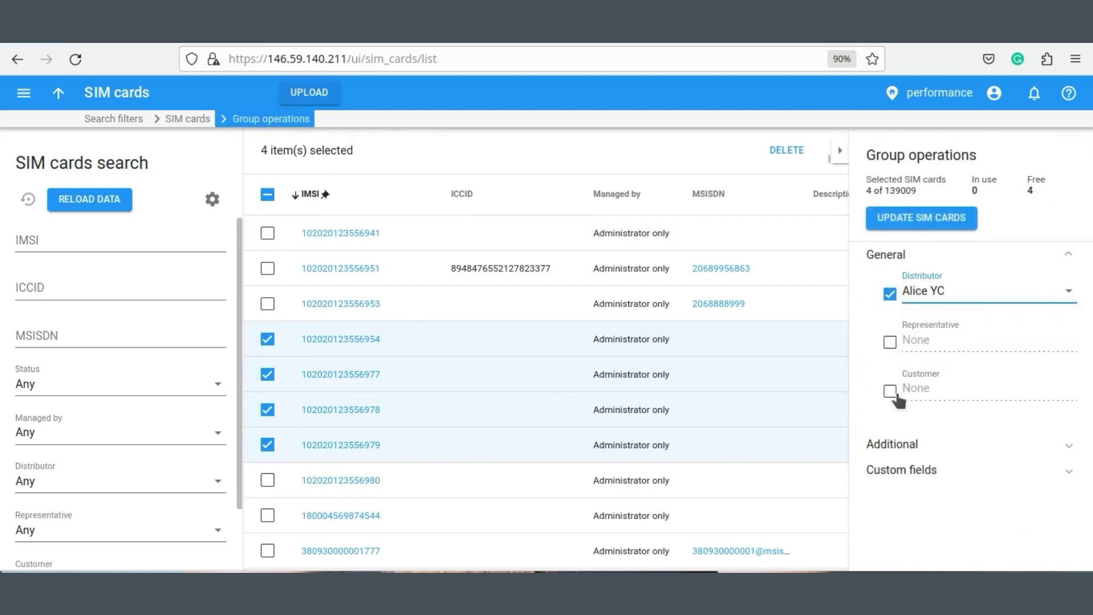
# Add the description autumn2023, apply the SIM update, then bring up Customize columns.
pyautogui.click(905, 445)
pyautogui.scroll(-2, 991, 420)
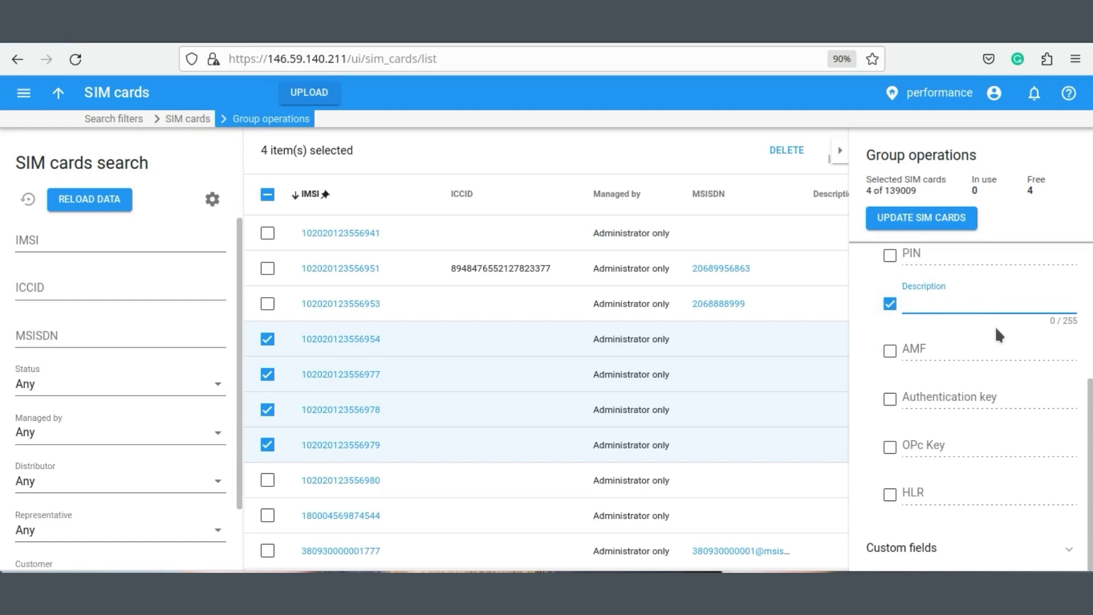
pyautogui.write('autumn2023')
pyautogui.click(923, 222)
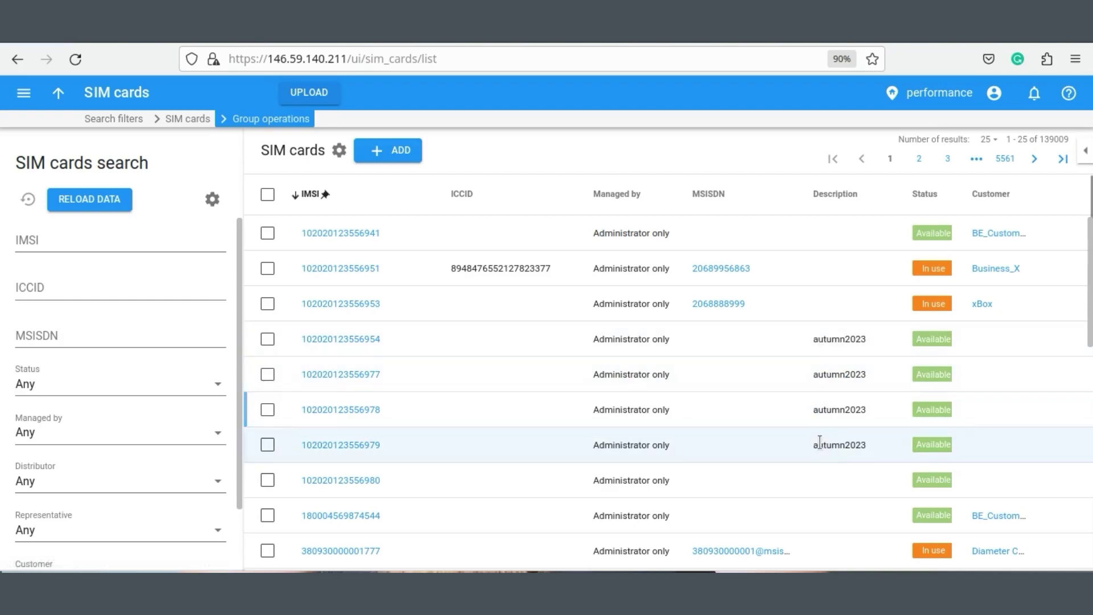
pyautogui.click(340, 150)
pyautogui.click(357, 183)
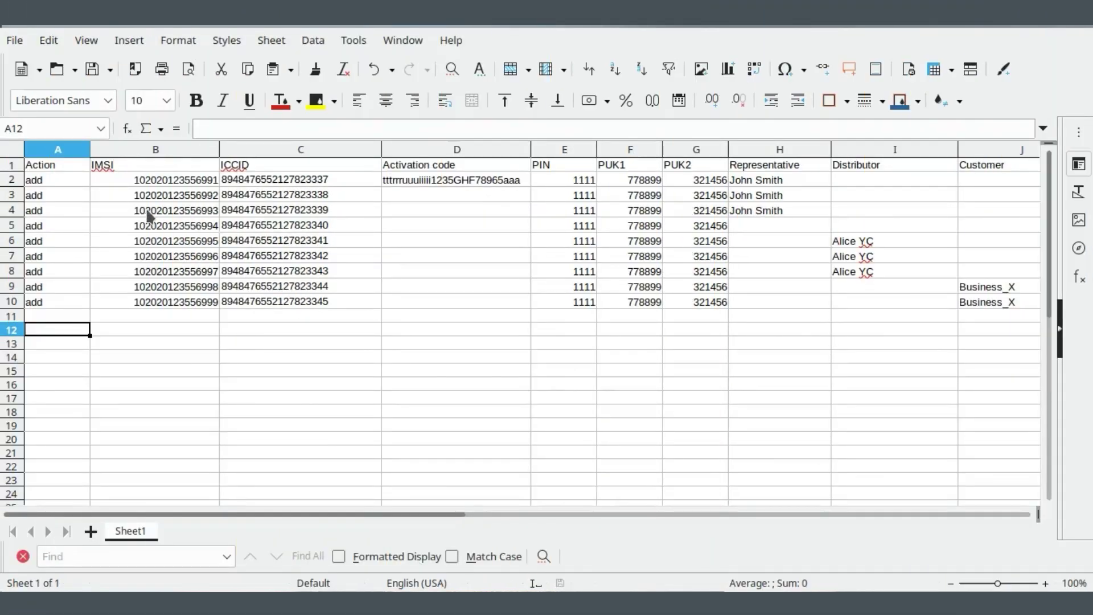
# Review the sheet's Action, IMSI, Activation code, PUK1, Representative, distributor, customer and Offer columns.
pyautogui.click(68, 167)
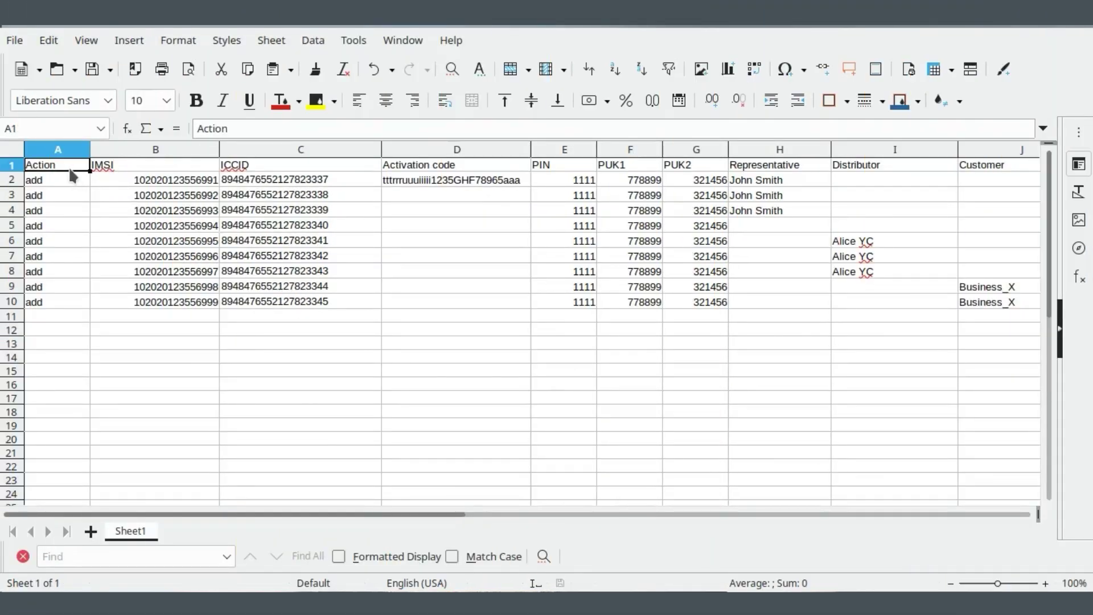
pyautogui.click(197, 171)
pyautogui.click(411, 172)
pyautogui.click(632, 168)
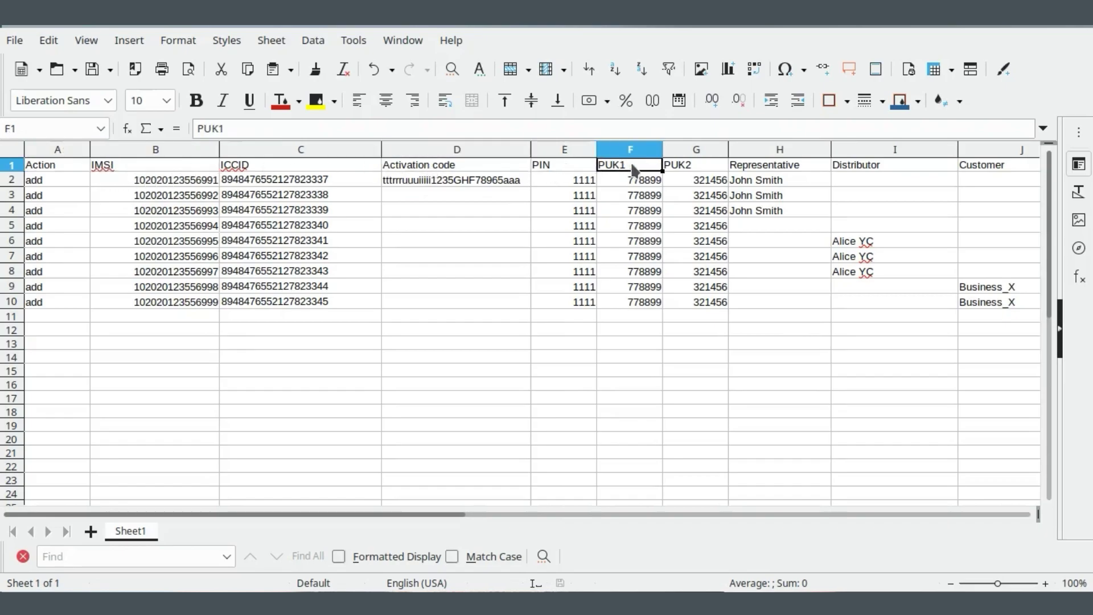
pyautogui.click(760, 167)
pyautogui.moveTo(776, 179); pyautogui.dragTo(809, 215)
pyautogui.moveTo(866, 242); pyautogui.dragTo(889, 272)
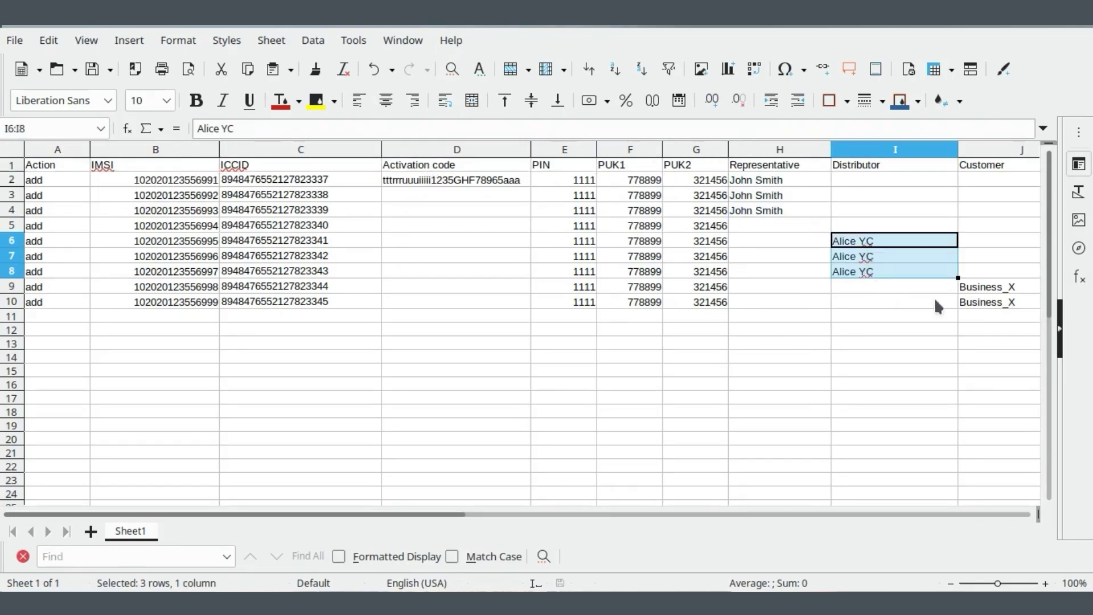
pyautogui.click(984, 300)
pyautogui.moveTo(483, 511); pyautogui.dragTo(543, 511)
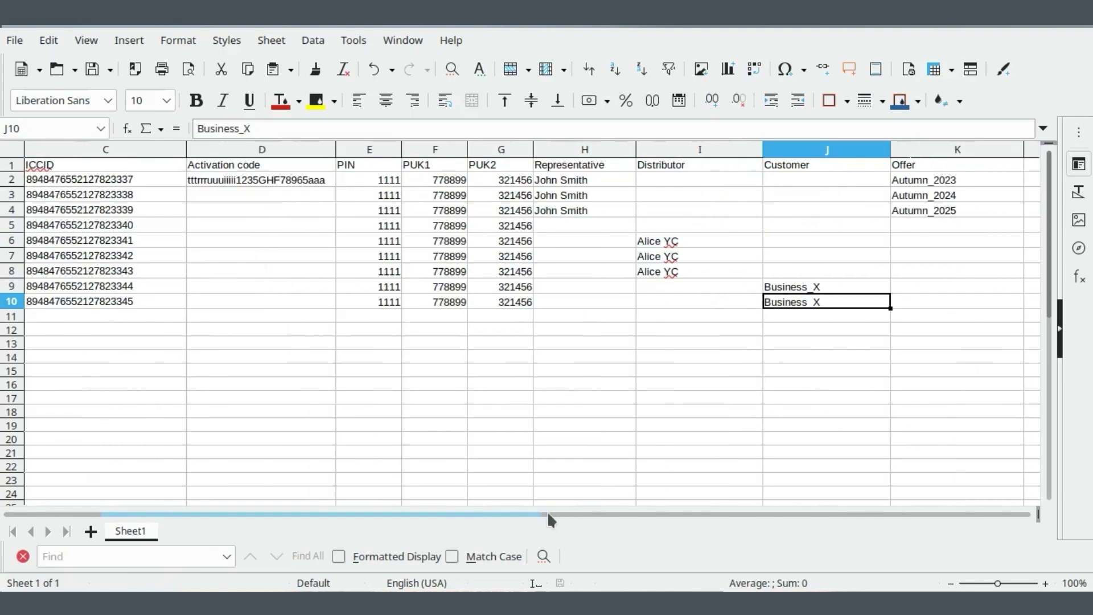
pyautogui.click(940, 168)
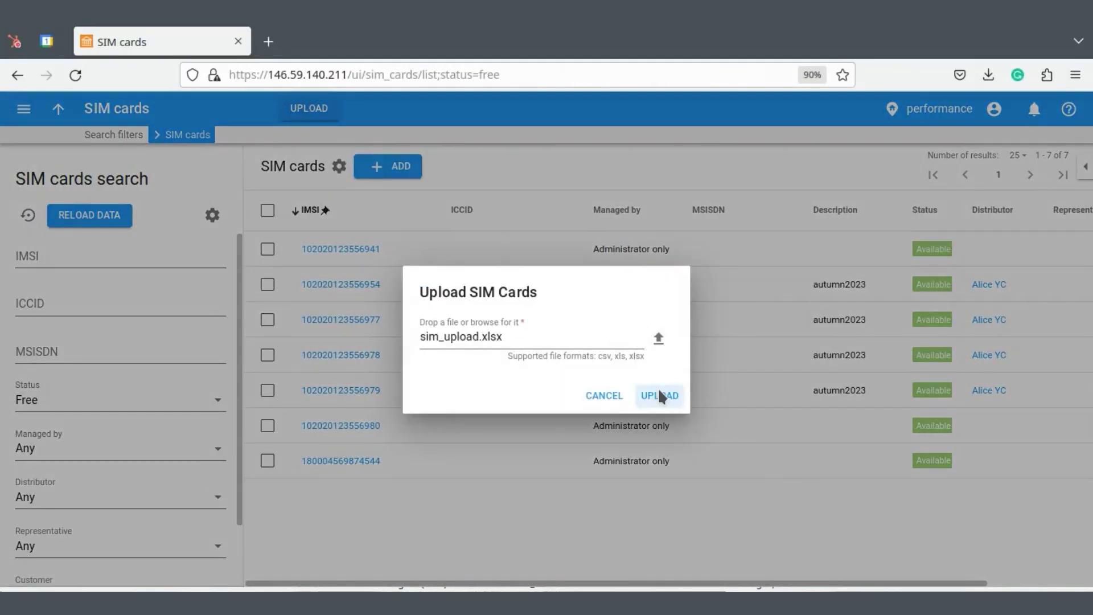
# Upload sim_upload.xlsx to PortaBilling and reload the free SIM list.
pyautogui.click(658, 396)
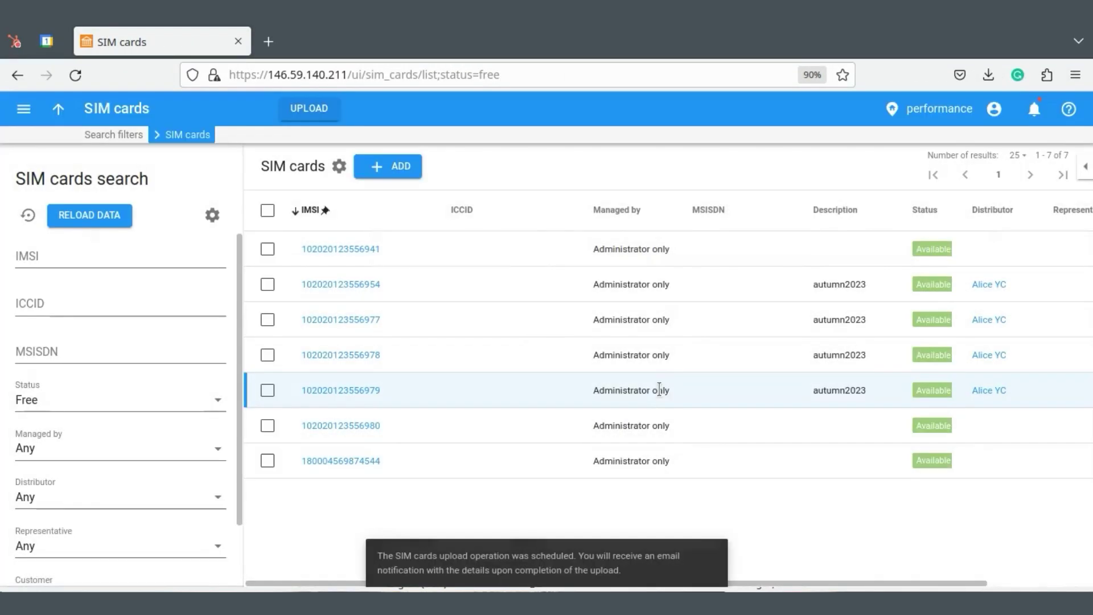
pyautogui.click(1034, 110)
pyautogui.click(108, 215)
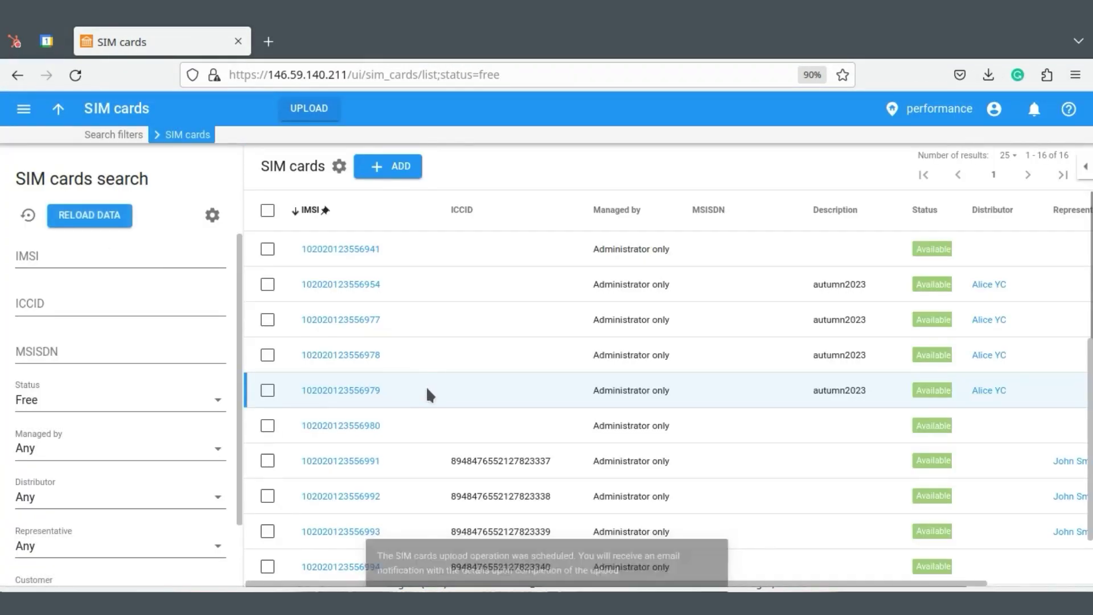
pyautogui.scroll(-5, 429, 393)
pyautogui.hscroll(3, 324, 507)
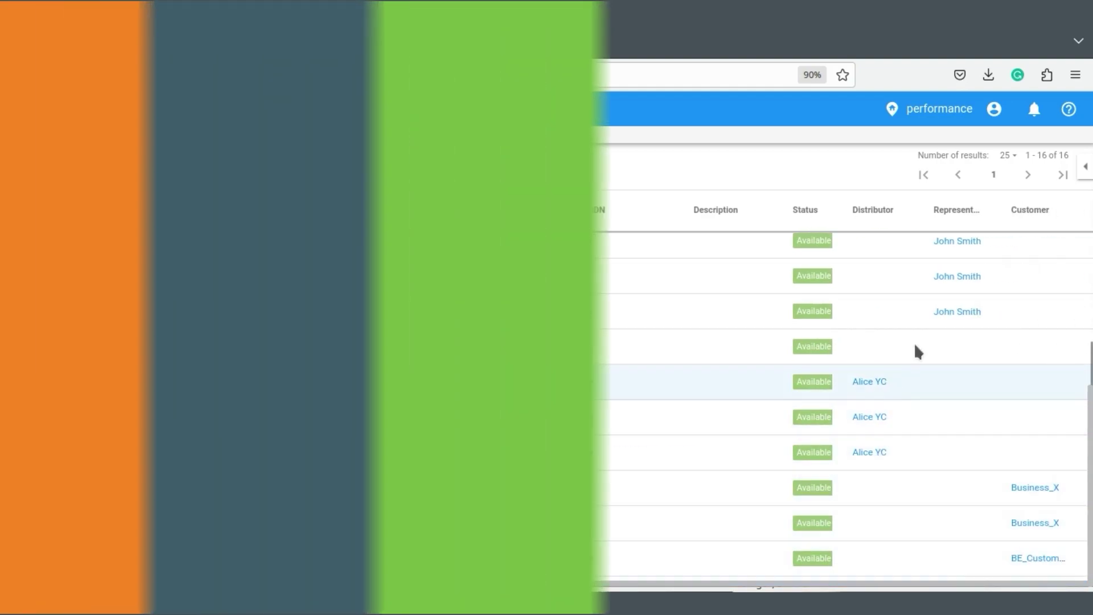